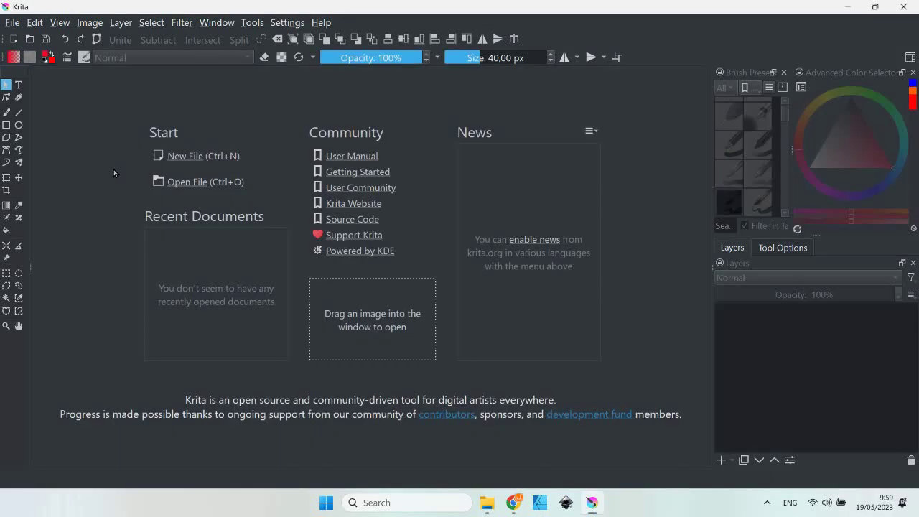
# Open the LOGO MASAJI.jpg image from Local Disk (D:)
pyautogui.click(183, 183)
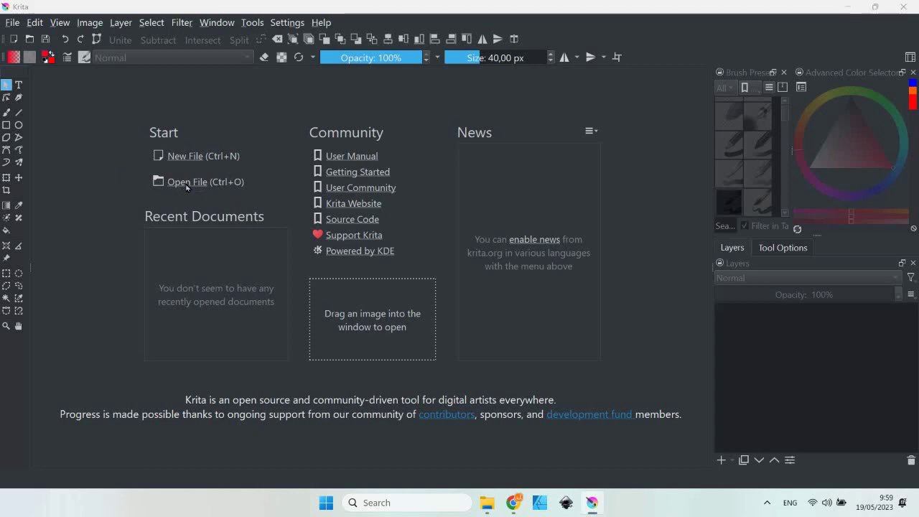
pyautogui.moveTo(509, 168); pyautogui.dragTo(507, 219)
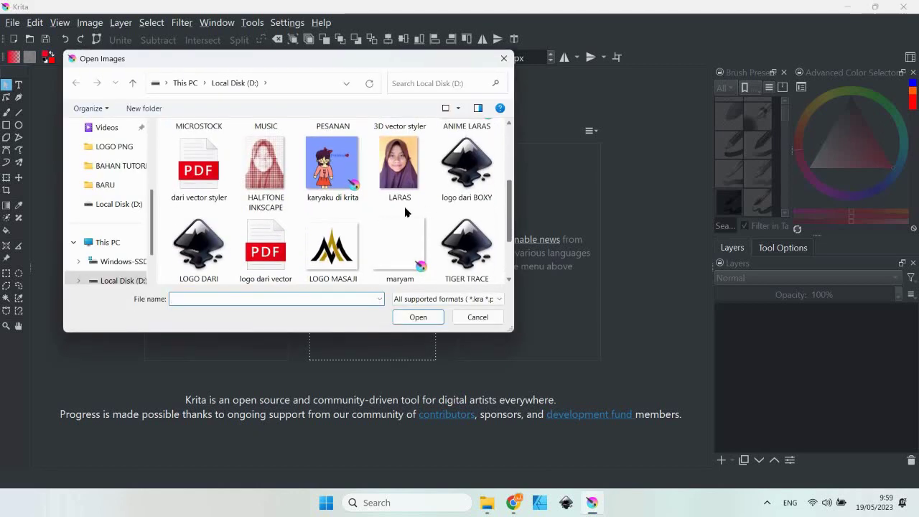
pyautogui.click(334, 244)
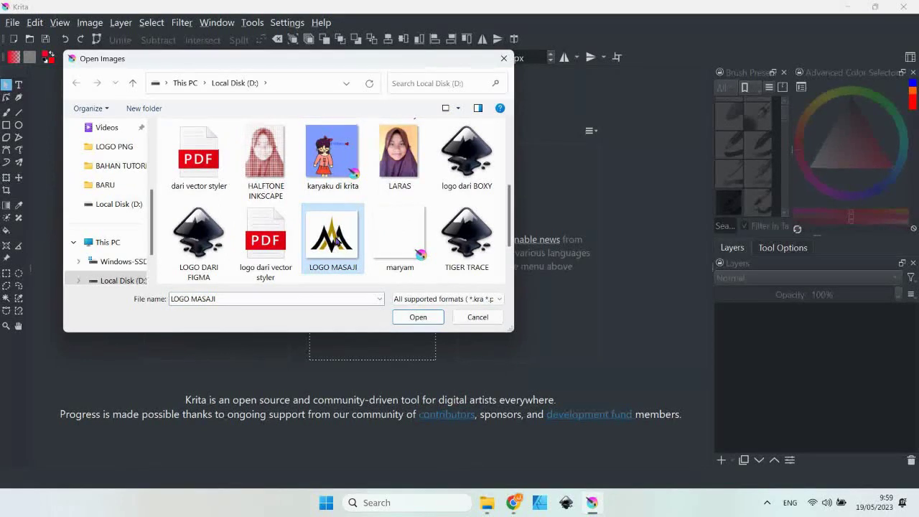
pyautogui.click(417, 320)
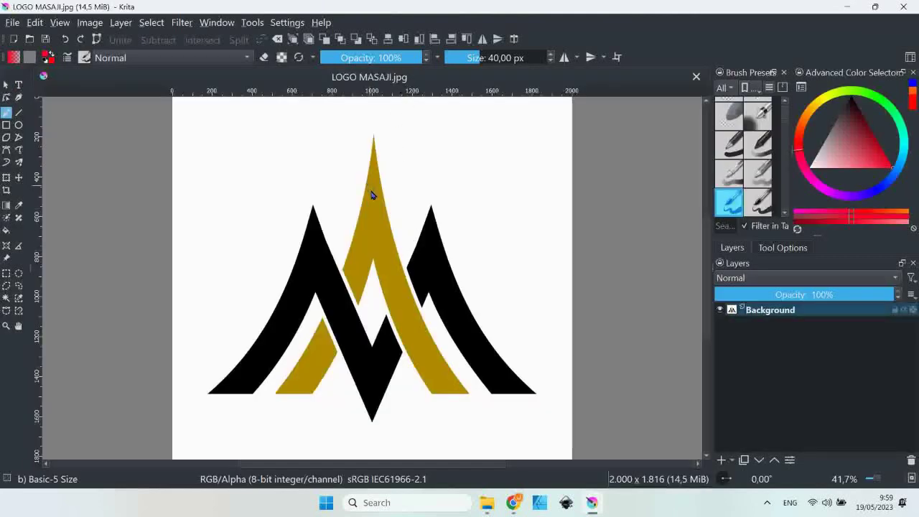
# Activate the Contiguous Selection Tool and set its Action mode to Add in Tool Options
pyautogui.scroll(4, 371, 194)
pyautogui.scroll(3, 406, 191)
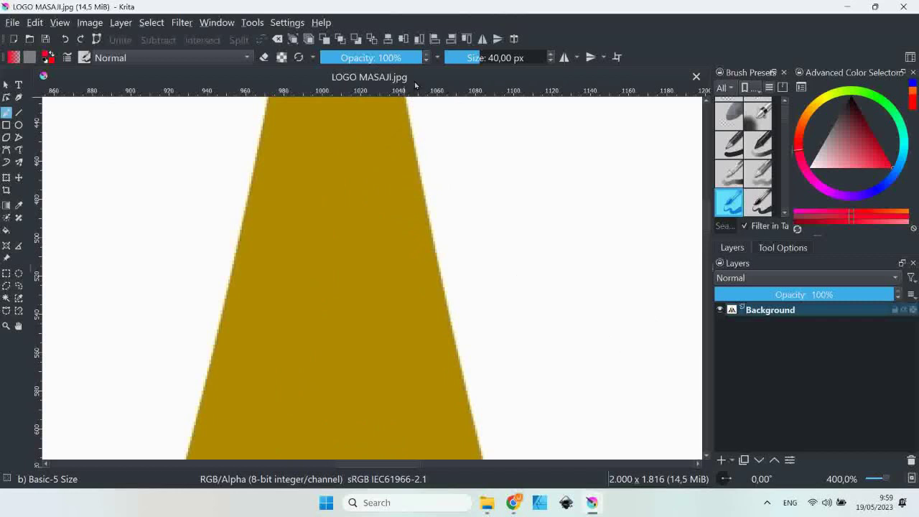
pyautogui.scroll(-1, 377, 153)
pyautogui.scroll(-5, 372, 176)
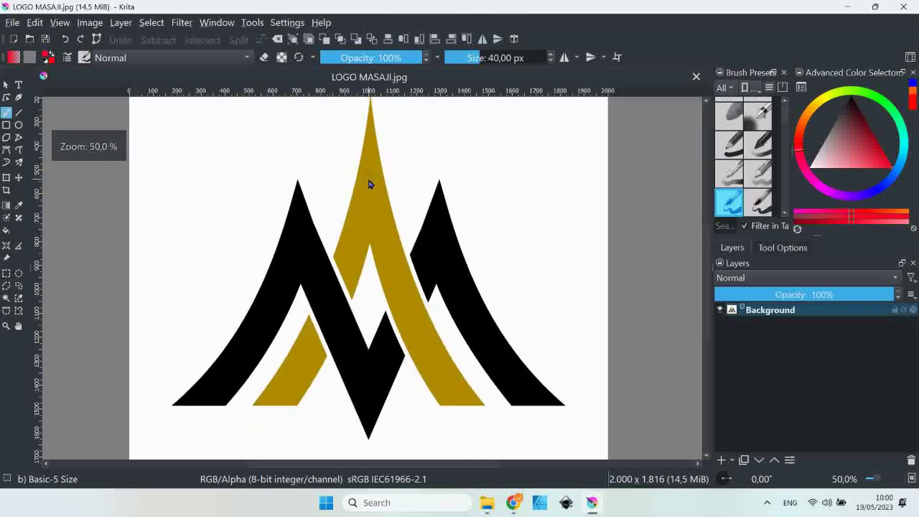
pyautogui.scroll(-1, 369, 185)
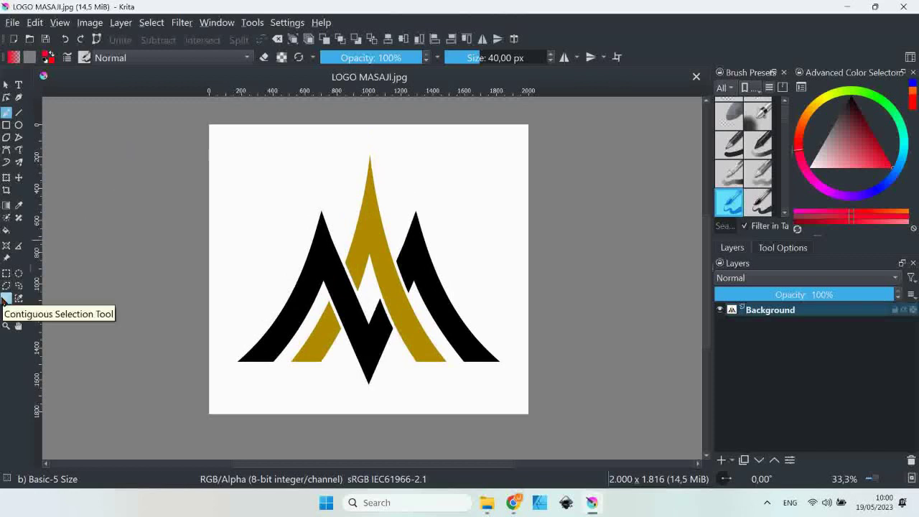
pyautogui.click(5, 298)
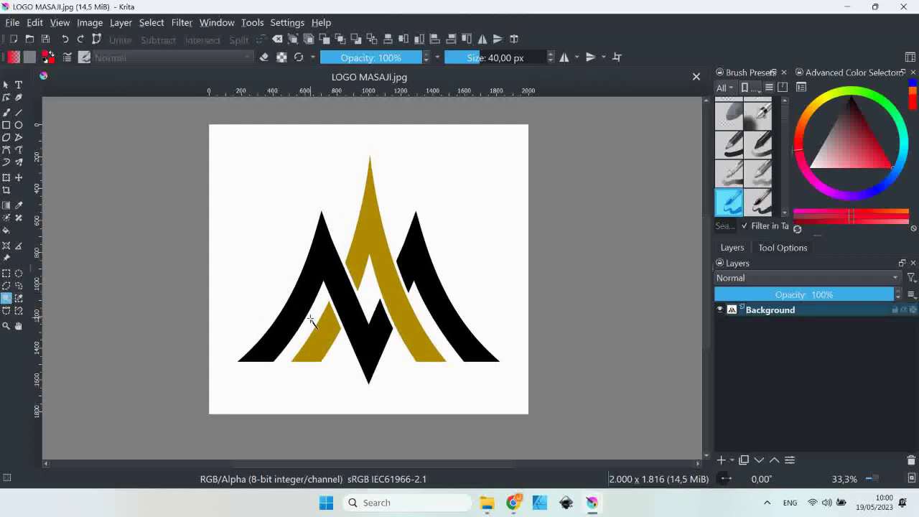
pyautogui.click(784, 248)
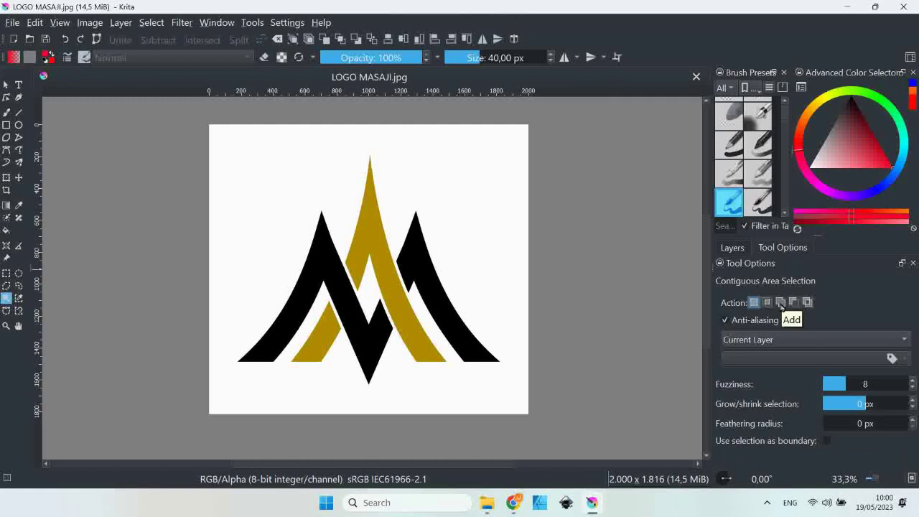
pyautogui.click(780, 303)
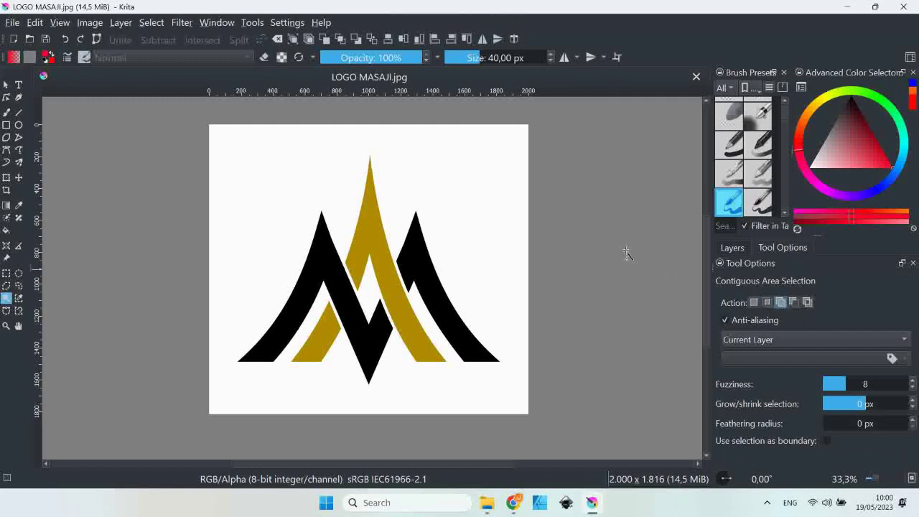
pyautogui.scroll(1, 344, 324)
pyautogui.scroll(1, 353, 276)
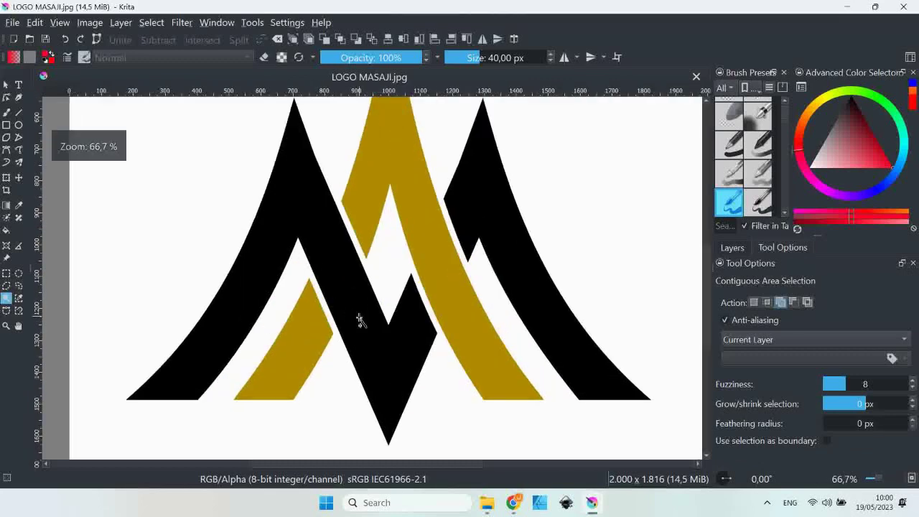
# Add the black shapes, central gold stripe and lower-left gold piece to one selection
pyautogui.click(344, 278)
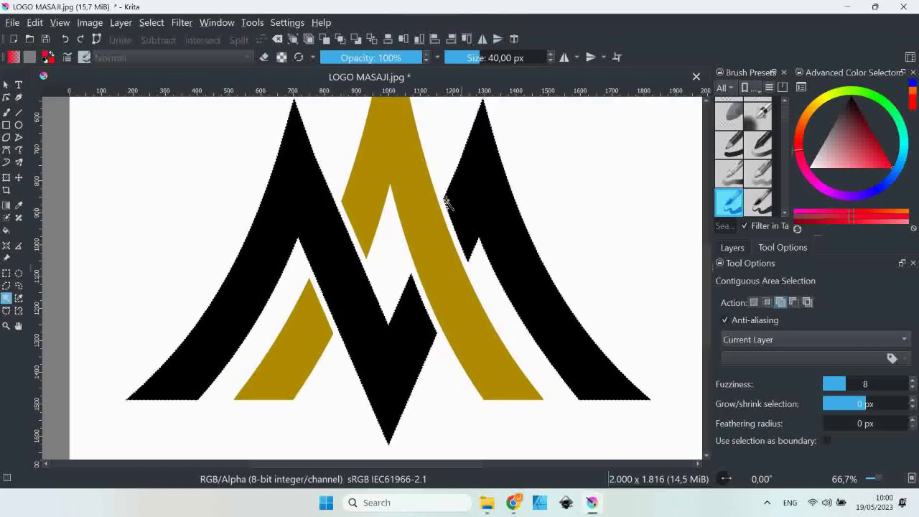
pyautogui.click(416, 211)
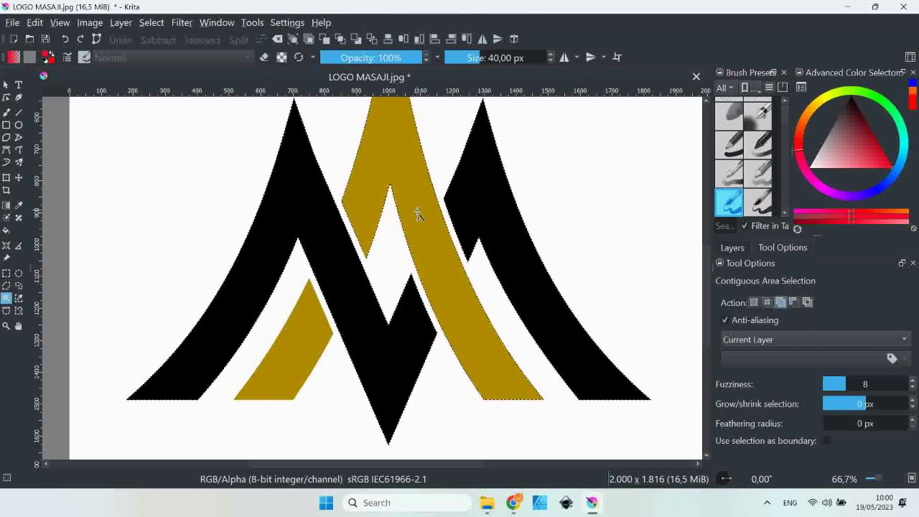
pyautogui.click(304, 328)
pyautogui.scroll(1, 346, 290)
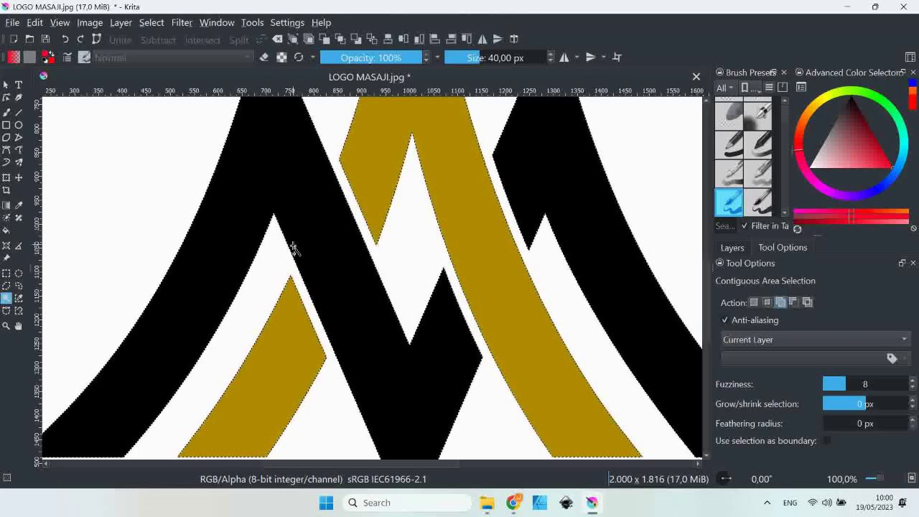
pyautogui.scroll(-1, 291, 237)
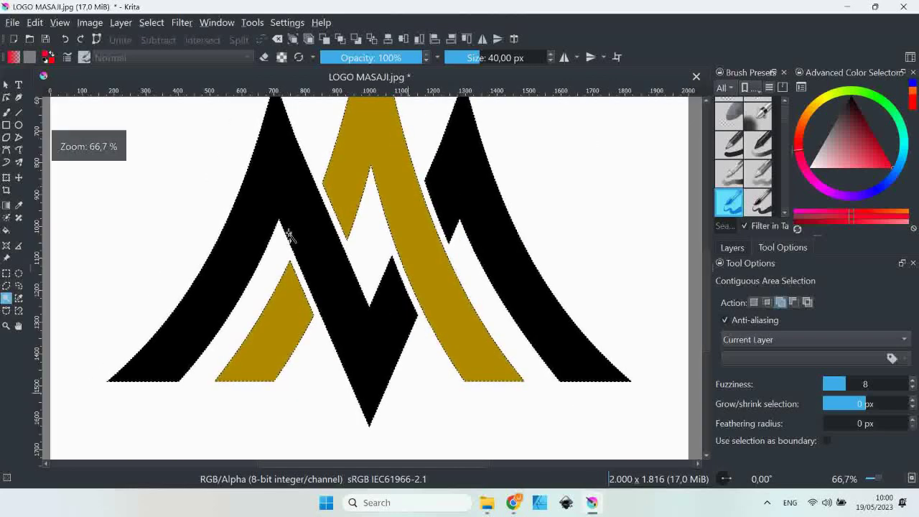
pyautogui.click(733, 247)
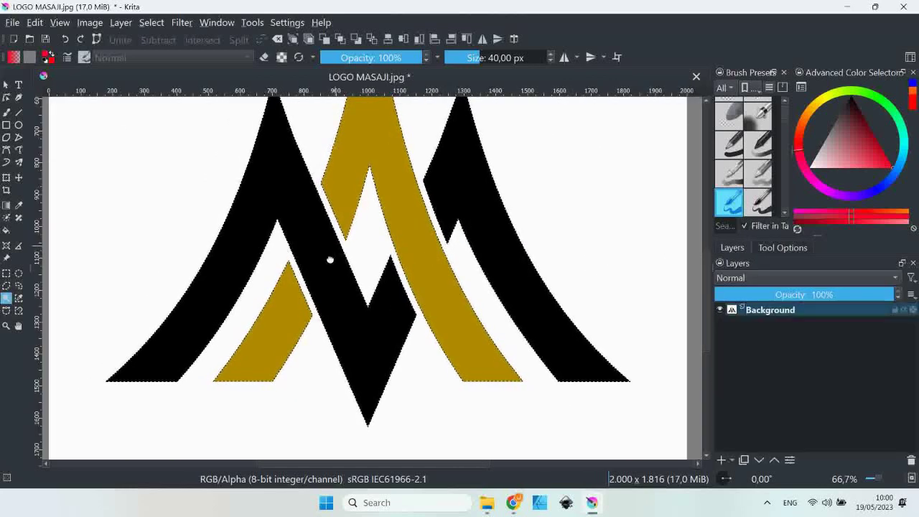
pyautogui.click(148, 23)
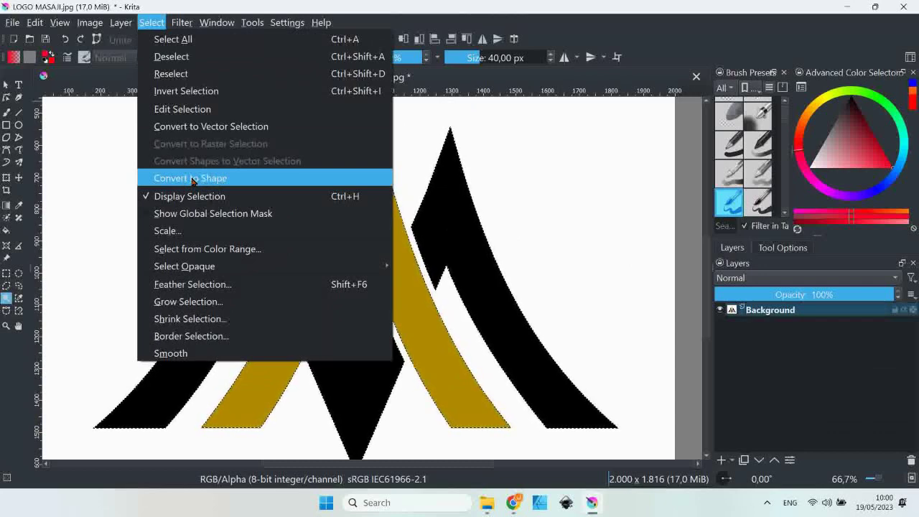
# Convert the selection to vector shapes, hide the Background layer, and deselect
pyautogui.click(192, 179)
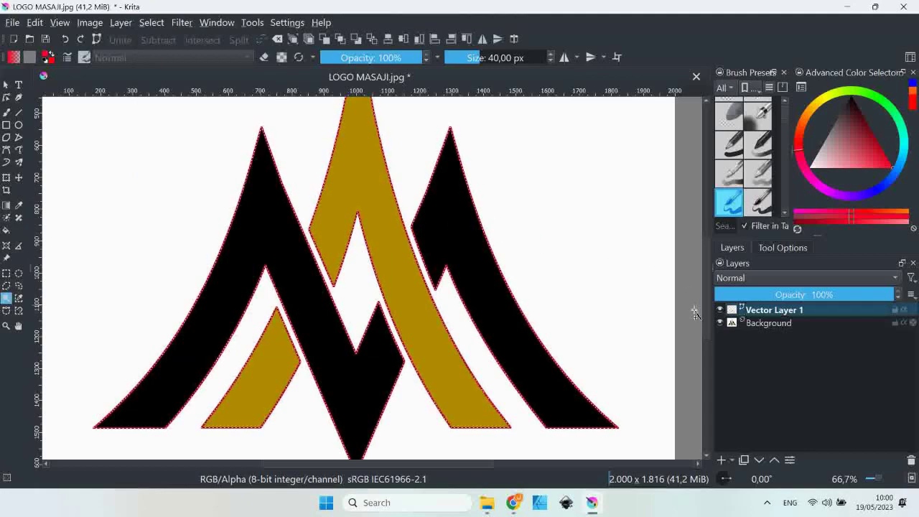
pyautogui.click(720, 323)
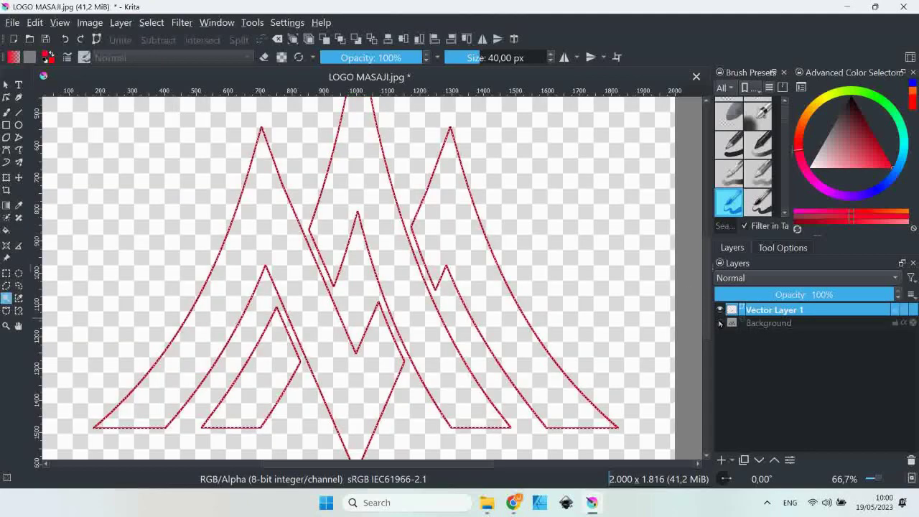
pyautogui.scroll(1, 404, 334)
pyautogui.scroll(1, 404, 334)
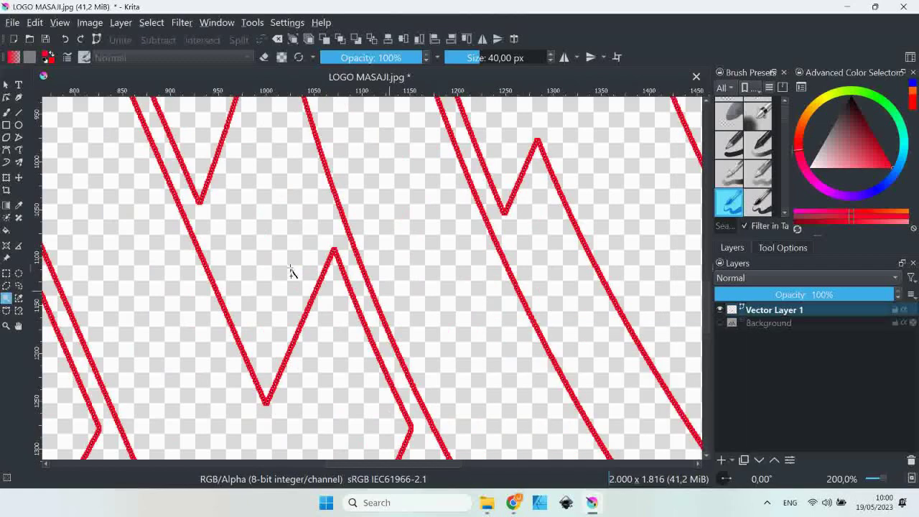
pyautogui.click(151, 22)
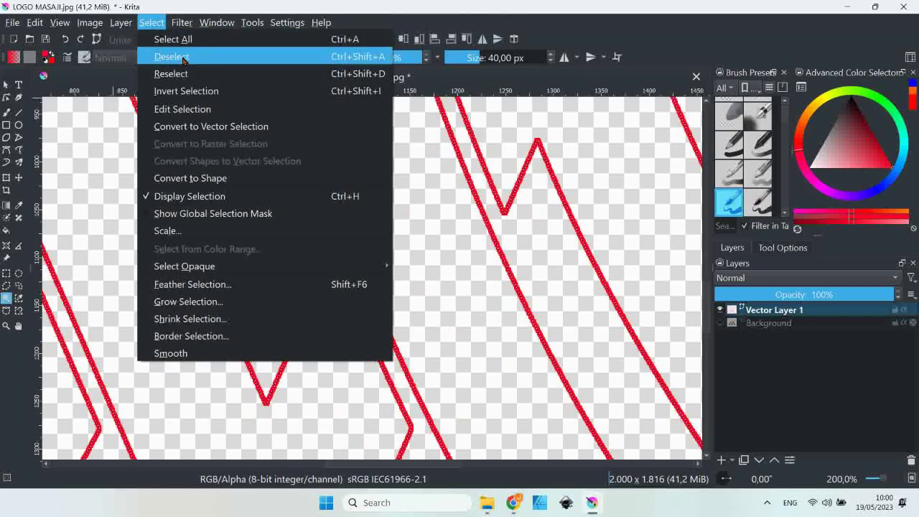
pyautogui.click(181, 57)
# Drag the traced logo shape left with Select Shapes to centre it on the canvas
pyautogui.click(6, 84)
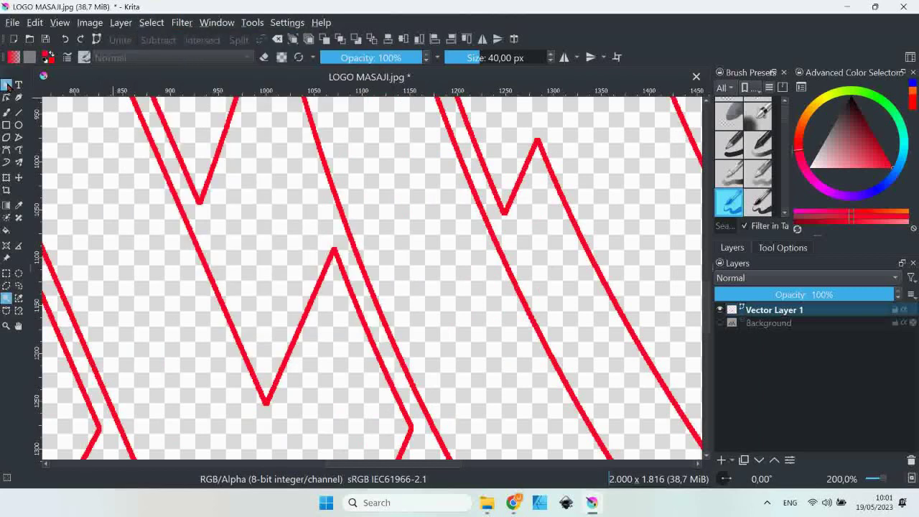
pyautogui.scroll(-3, 230, 195)
pyautogui.scroll(-2, 277, 211)
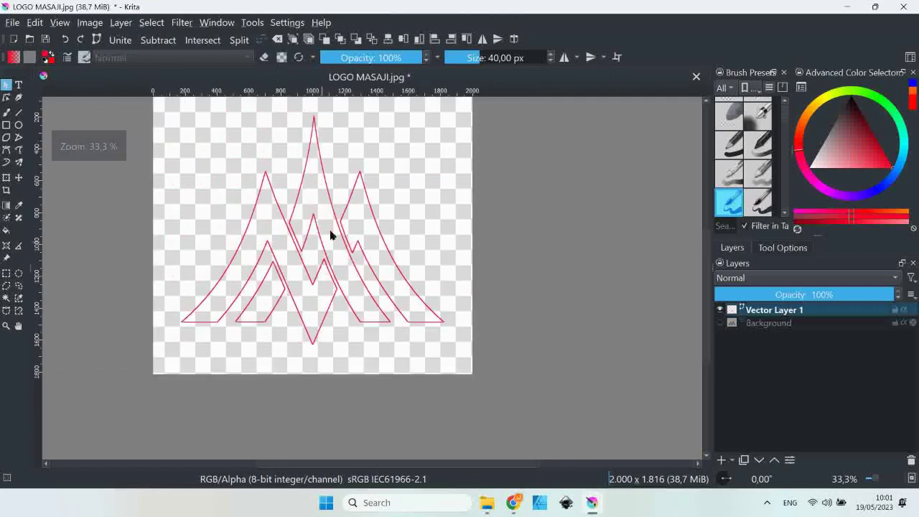
pyautogui.scroll(2, 339, 227)
pyautogui.click(337, 228)
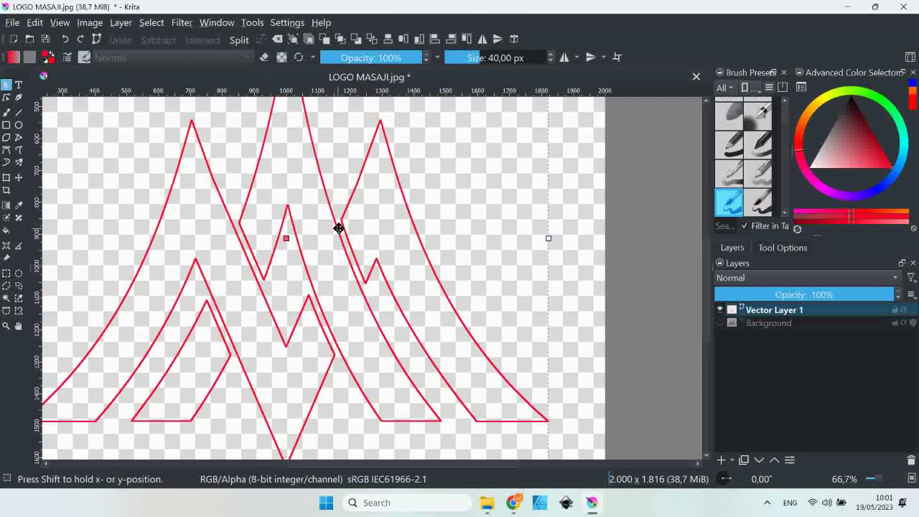
pyautogui.moveTo(376, 208); pyautogui.dragTo(304, 181)
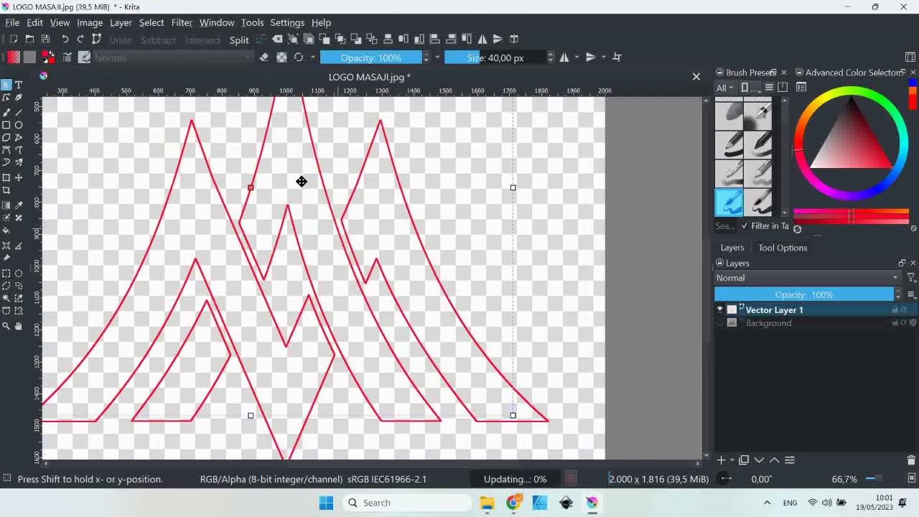
pyautogui.scroll(-1, 306, 211)
pyautogui.scroll(-1, 305, 212)
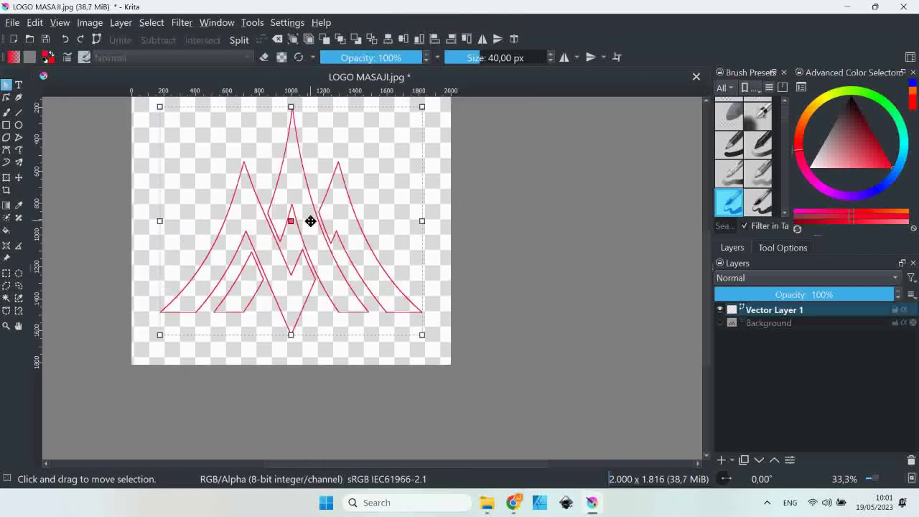
pyautogui.scroll(1, 300, 213)
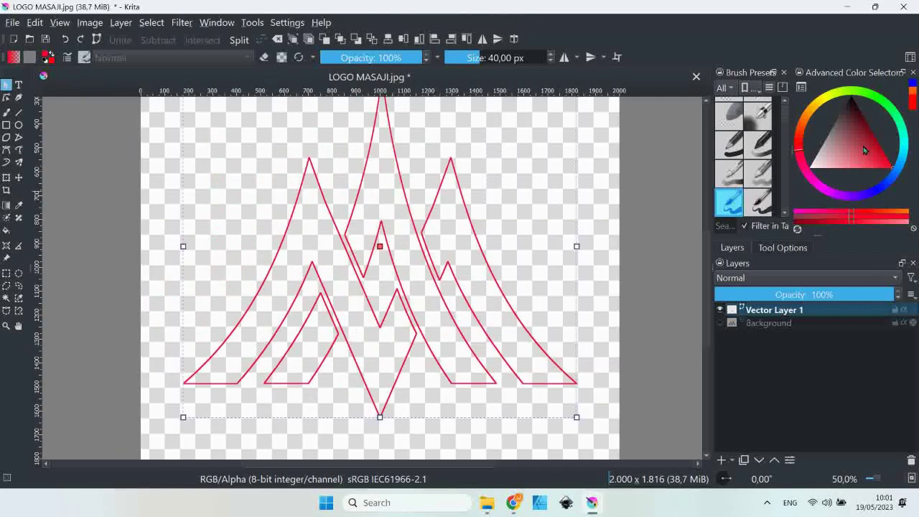
# Fill the logo shape blue, split it with Logical Operations > Split, and select the central piece
pyautogui.moveTo(864, 150); pyautogui.dragTo(898, 171)
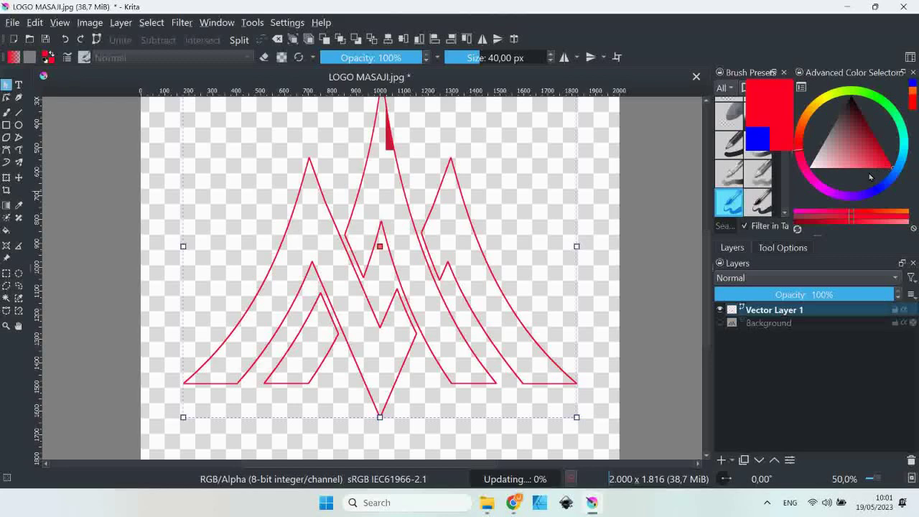
pyautogui.click(882, 189)
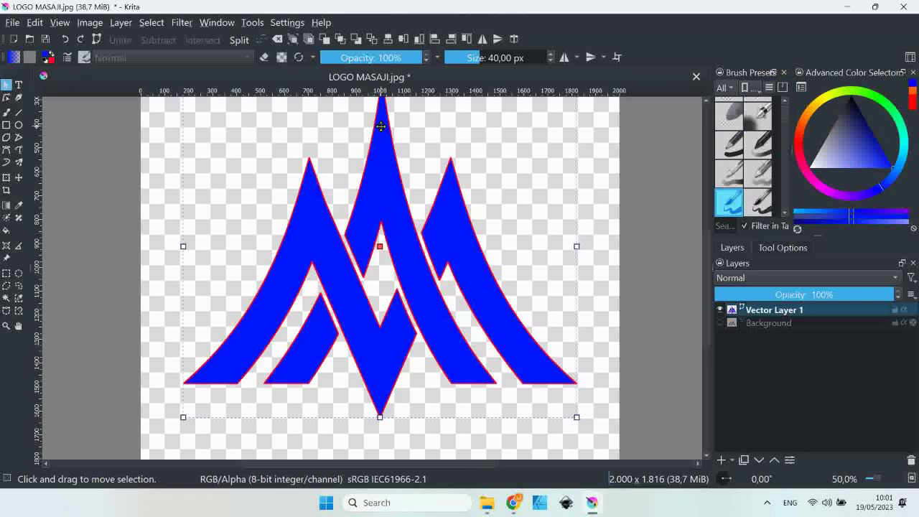
pyautogui.rightClick(379, 165)
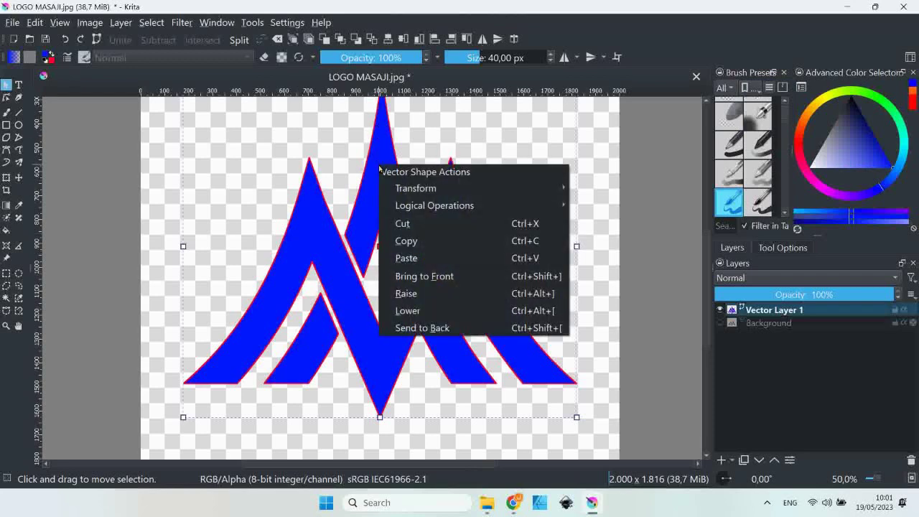
pyautogui.moveTo(459, 205)
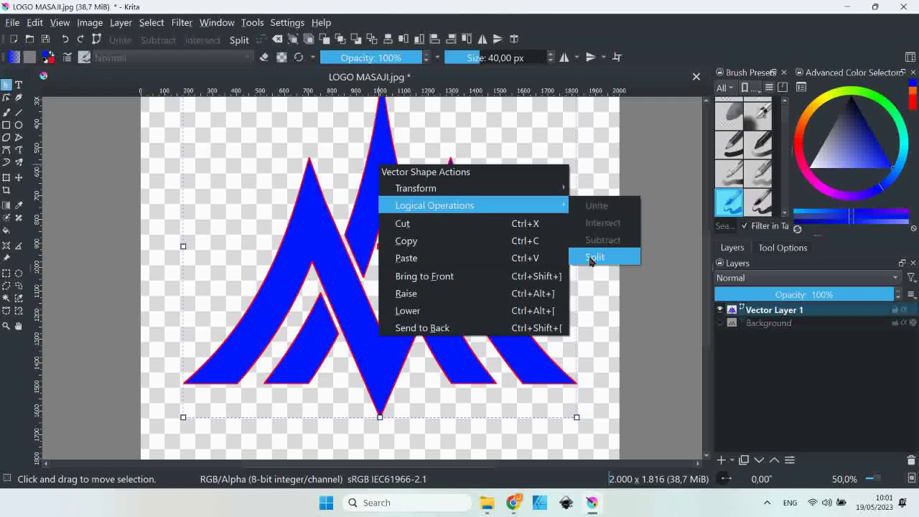
pyautogui.click(591, 260)
pyautogui.click(603, 265)
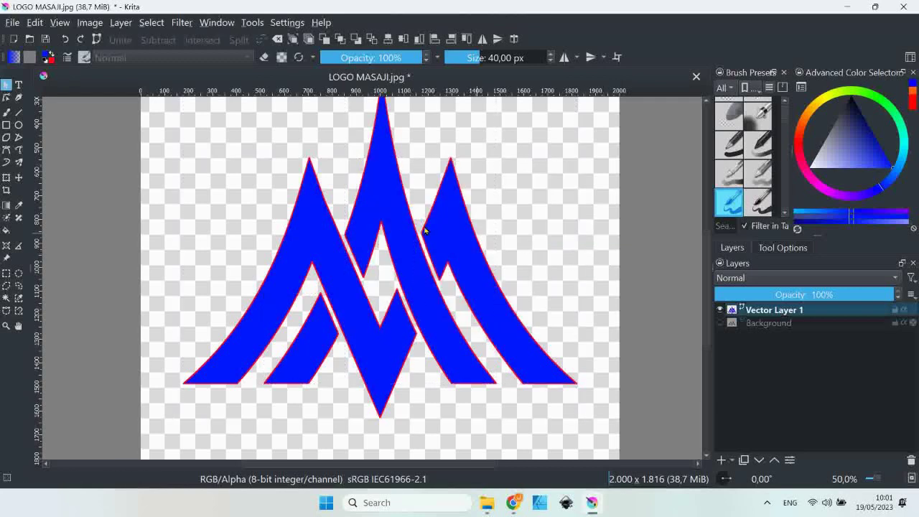
pyautogui.click(385, 213)
# Fill the central and small left pieces orange
pyautogui.keyDown('shift'); pyautogui.click(319, 332); pyautogui.keyUp('shift')
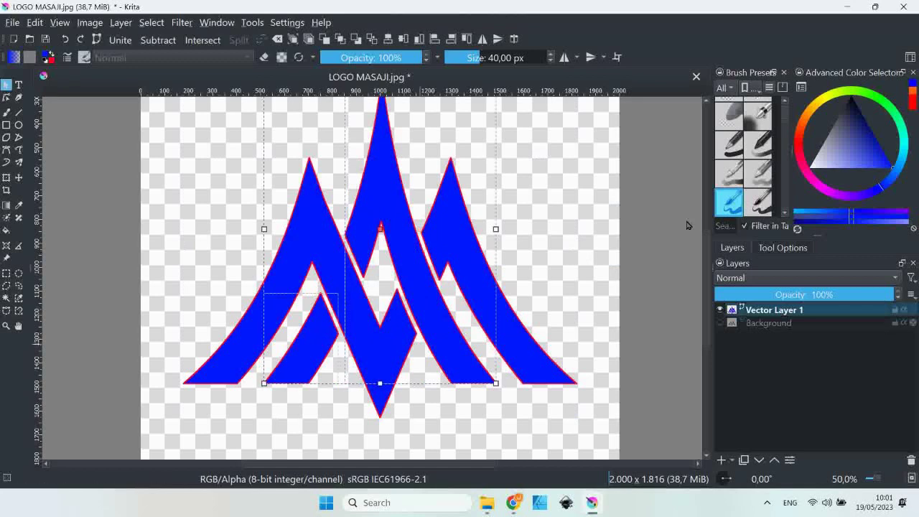
pyautogui.click(802, 129)
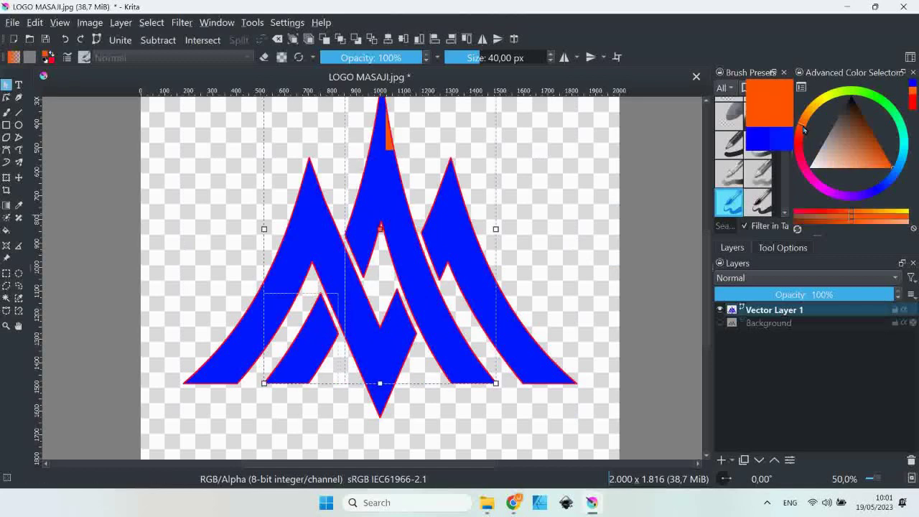
pyautogui.click(510, 279)
# Recolour the two outer blue pieces violet
pyautogui.click(464, 259)
pyautogui.keyDown('shift'); pyautogui.click(326, 243); pyautogui.keyUp('shift')
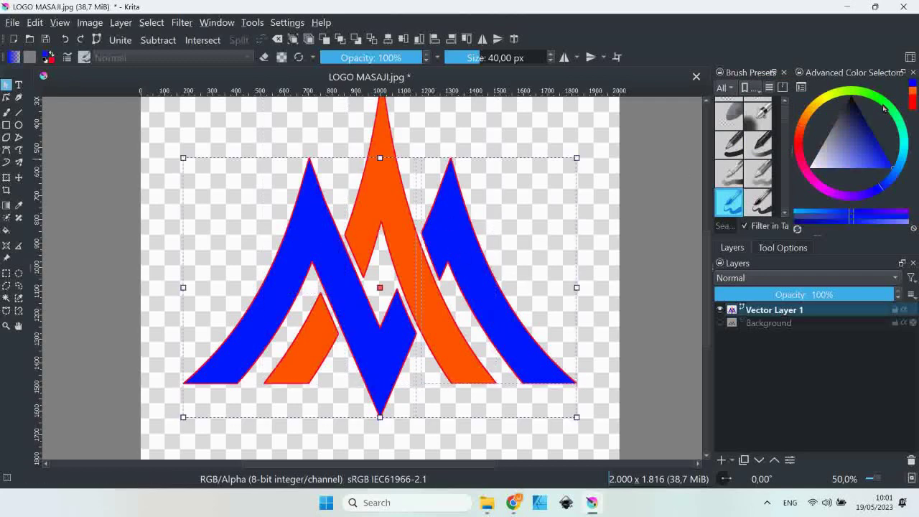
pyautogui.click(824, 191)
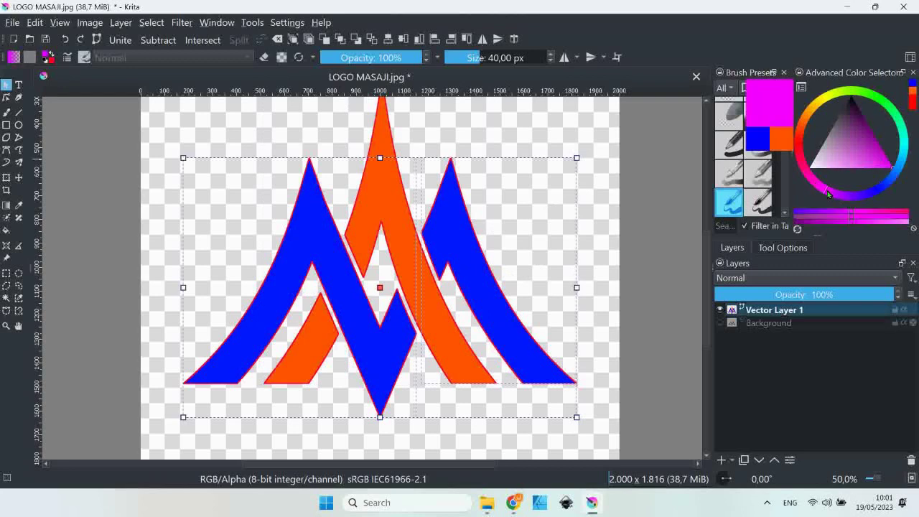
pyautogui.click(832, 195)
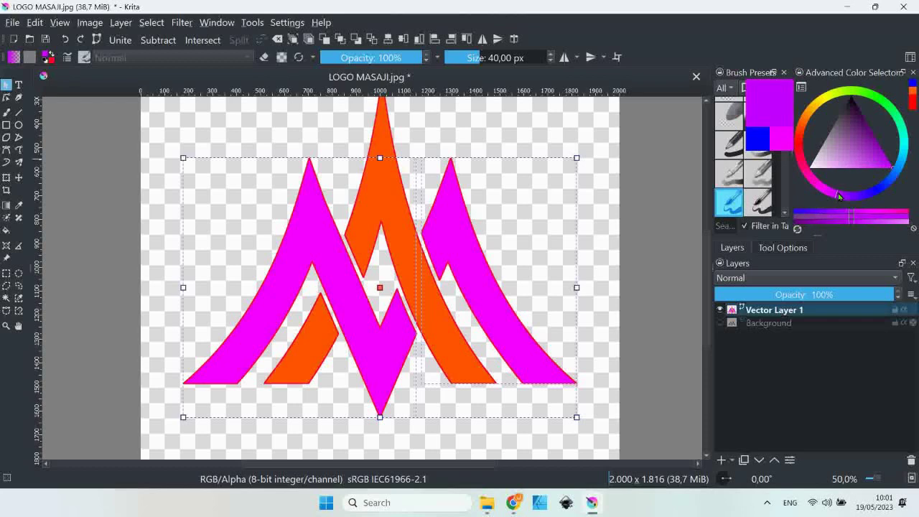
pyautogui.click(838, 196)
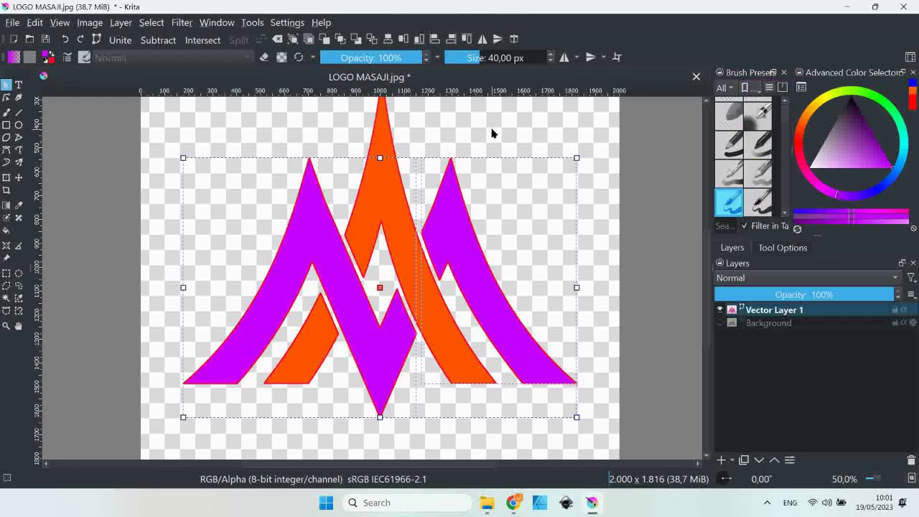
# Rubber-band select all the logo shapes at once
pyautogui.scroll(-1, 413, 201)
pyautogui.click(334, 170)
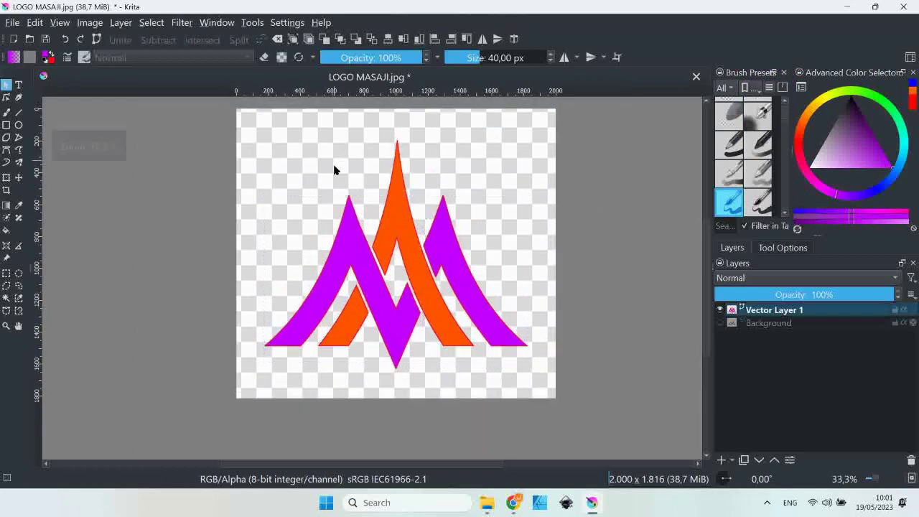
pyautogui.scroll(1, 369, 244)
pyautogui.scroll(-1, 364, 246)
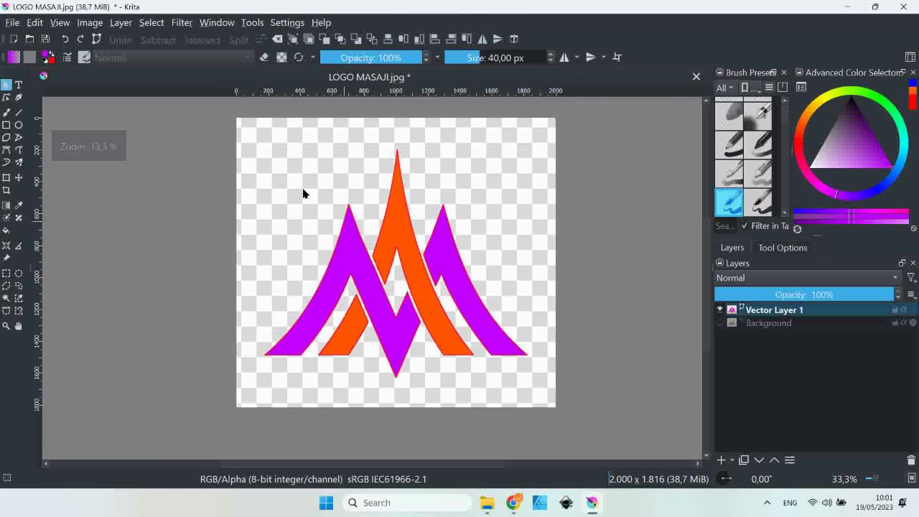
pyautogui.moveTo(246, 132); pyautogui.dragTo(550, 388)
# Set the Stroke to None for all selected logo shapes, then deselect them
pyautogui.scroll(6, 430, 269)
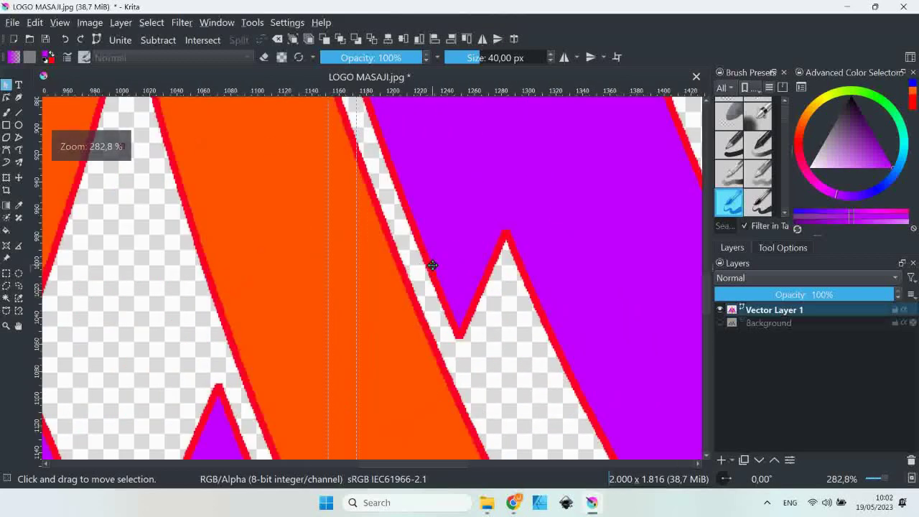
pyautogui.click(779, 247)
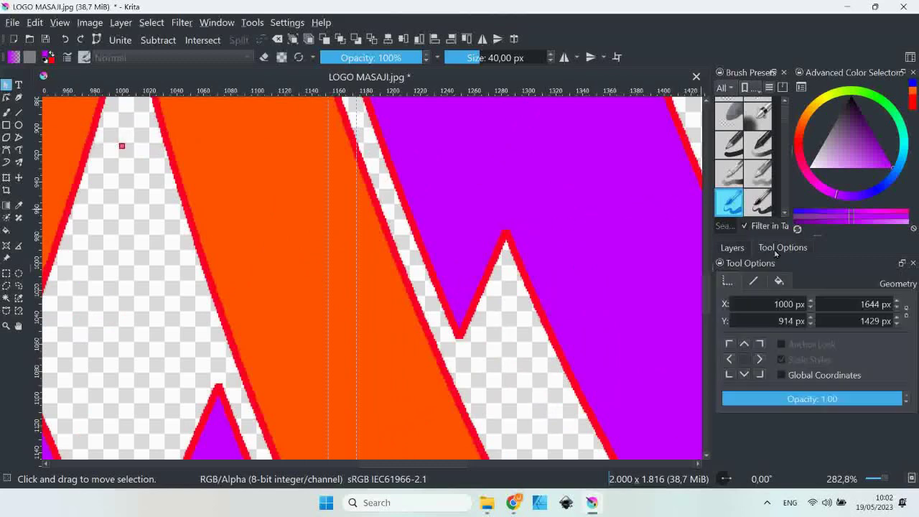
pyautogui.click(754, 283)
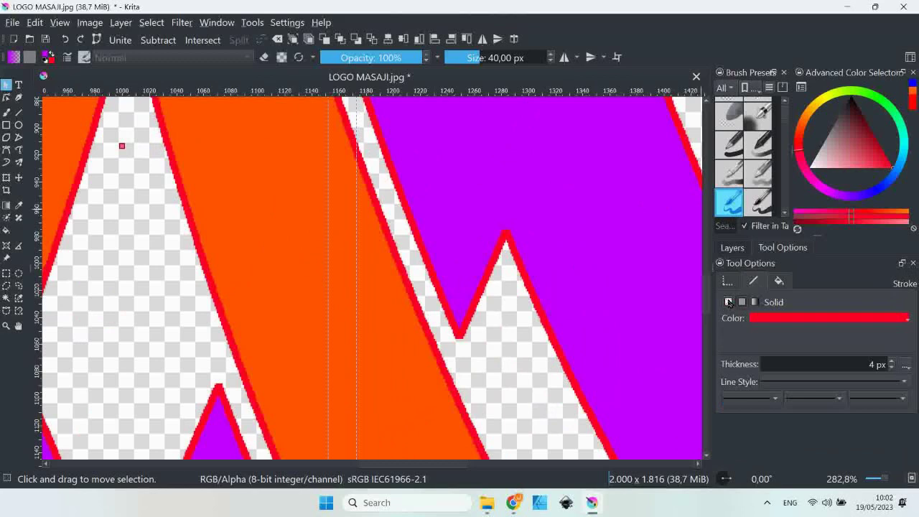
pyautogui.click(728, 302)
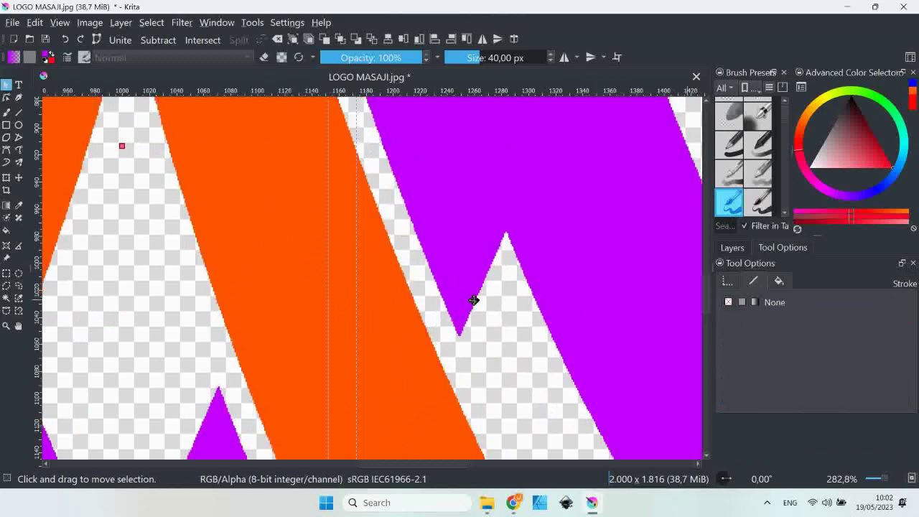
pyautogui.scroll(-4, 412, 299)
pyautogui.scroll(-1, 491, 247)
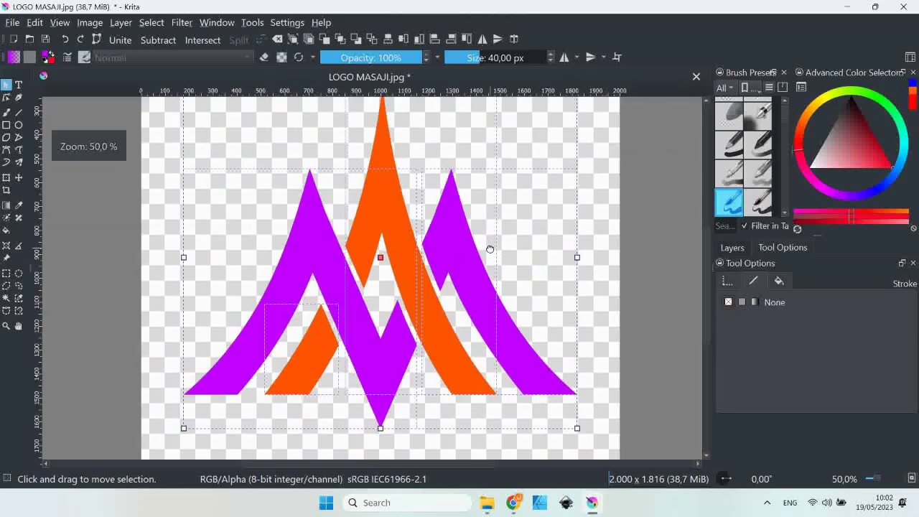
pyautogui.click(586, 245)
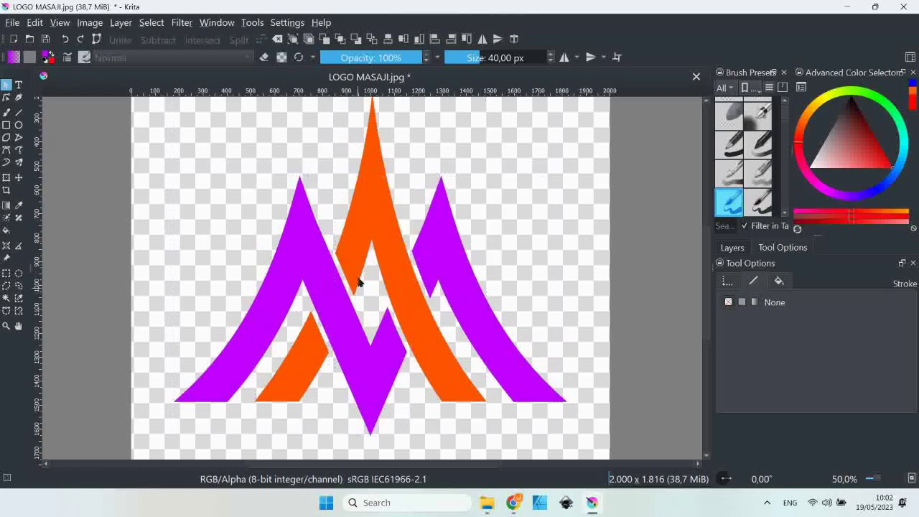
# Drag a run of edge points on the left violet peak, then undo that path edit
pyautogui.click(6, 98)
pyautogui.click(298, 243)
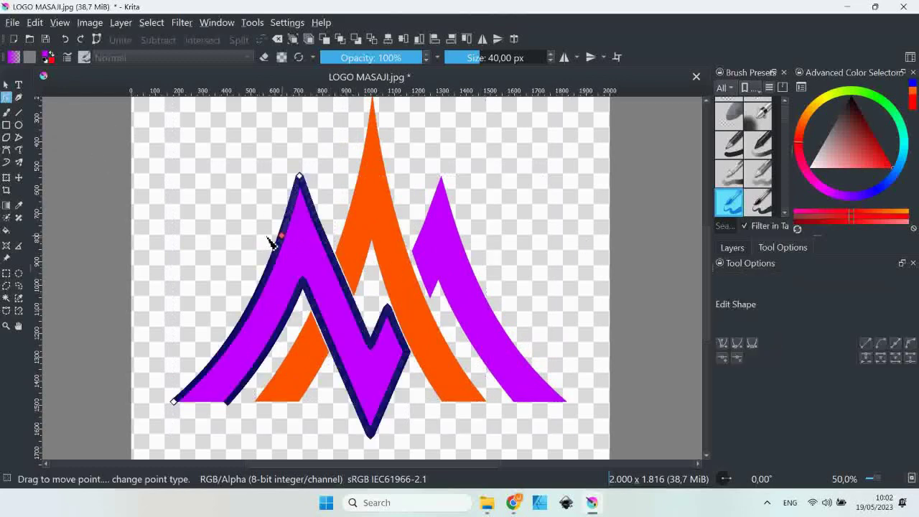
pyautogui.scroll(4, 259, 299)
pyautogui.scroll(3, 297, 262)
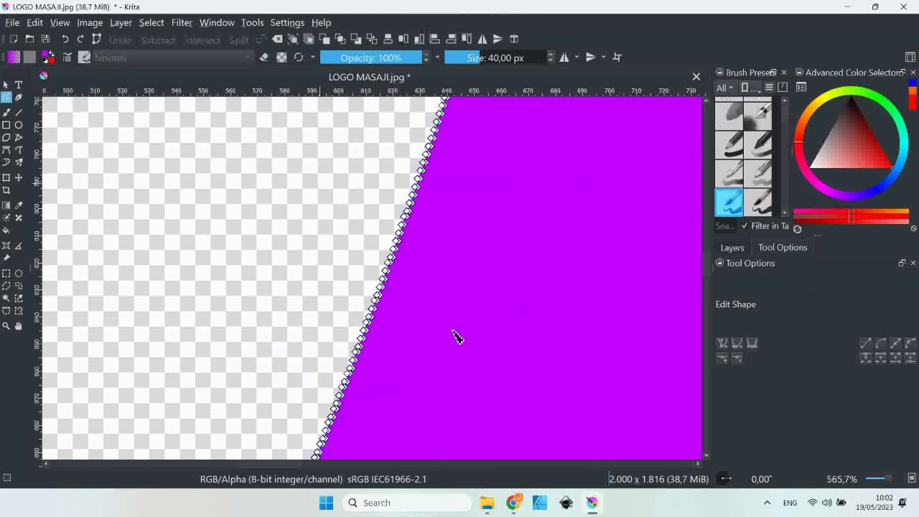
pyautogui.moveTo(296, 174); pyautogui.dragTo(466, 371)
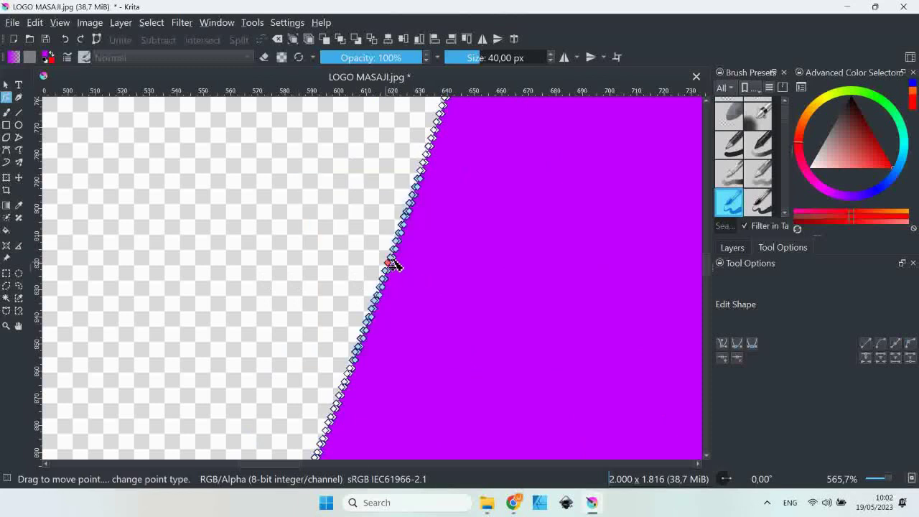
pyautogui.moveTo(375, 257); pyautogui.dragTo(224, 198)
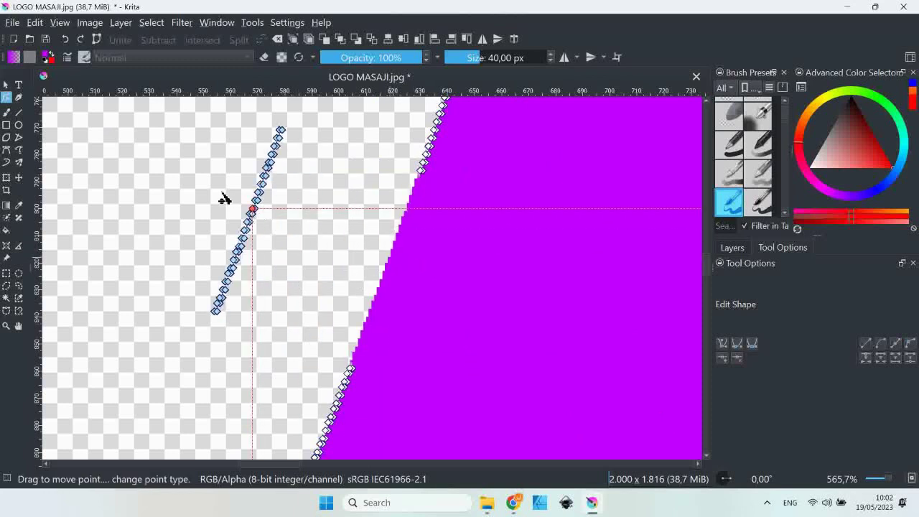
pyautogui.scroll(-1, 349, 229)
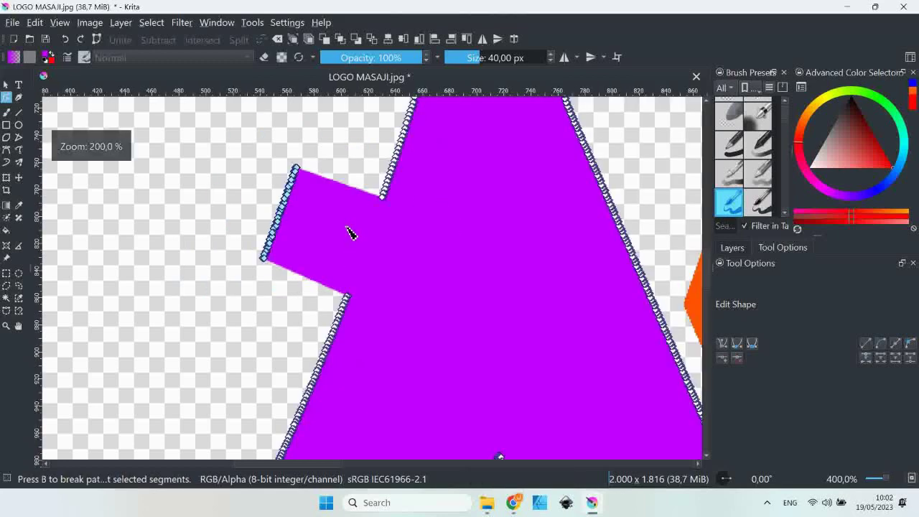
pyautogui.scroll(-4, 349, 230)
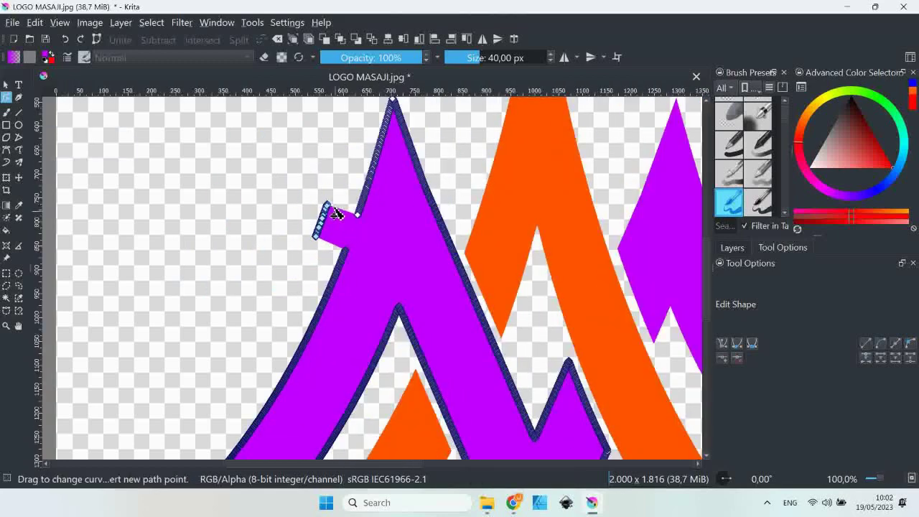
pyautogui.click(65, 40)
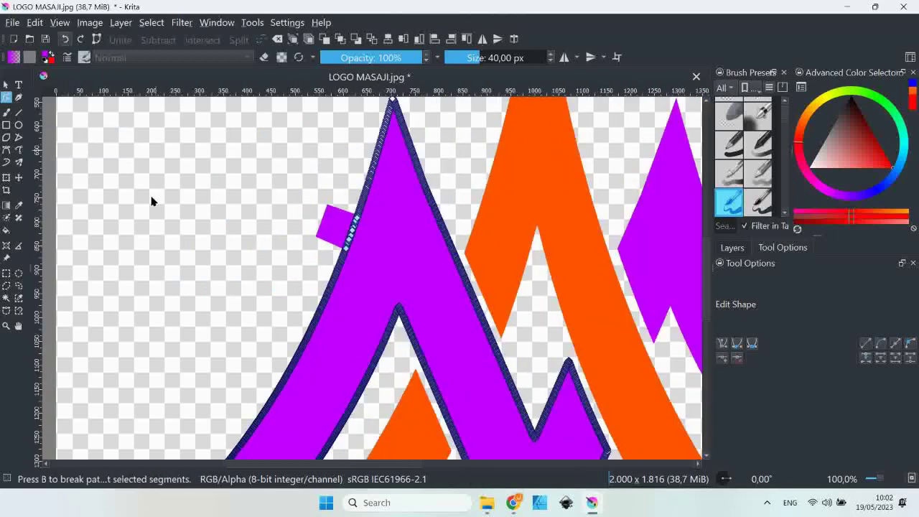
pyautogui.click(19, 125)
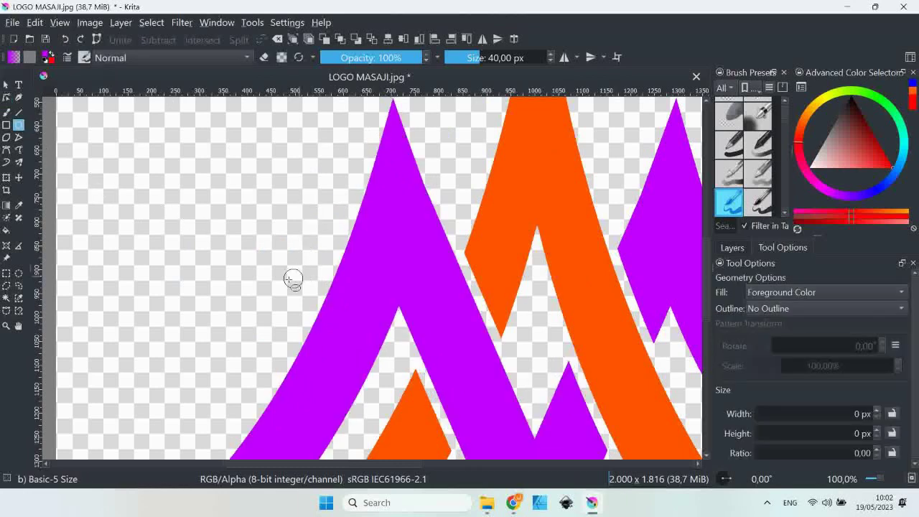
# Draw a circle against the left peak's inner edge and recolour that peak yellow
pyautogui.moveTo(255, 241); pyautogui.dragTo(363, 349)
pyautogui.click(7, 84)
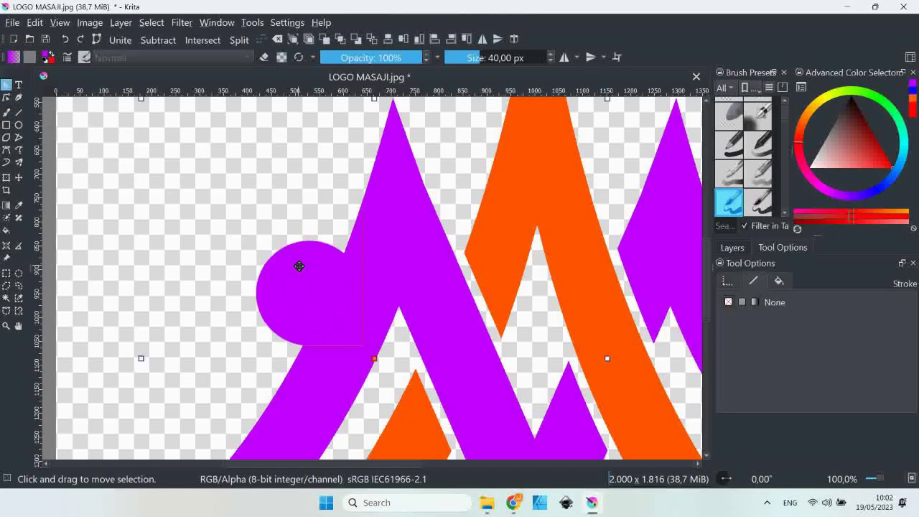
pyautogui.click(816, 109)
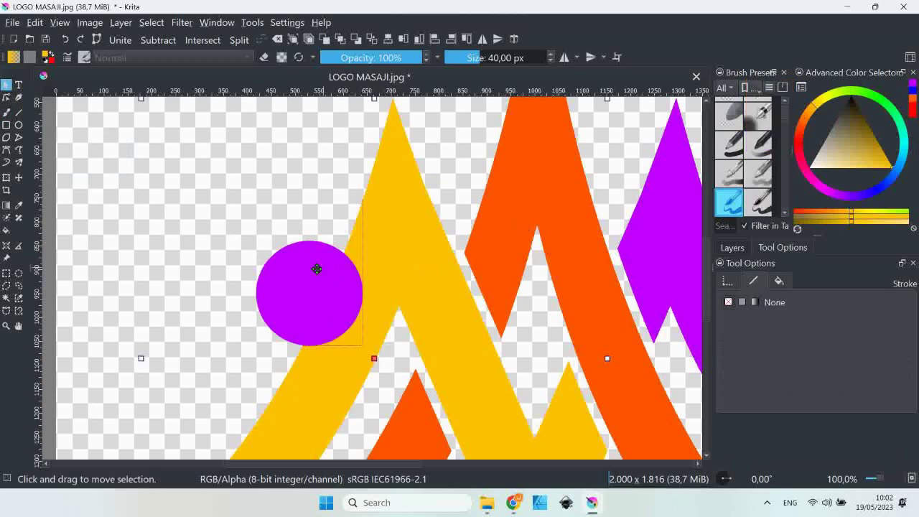
# Subtract the circle from the yellow peak, then undo the subtraction
pyautogui.keyDown('ctrl'); pyautogui.scroll(-2, 336, 331); pyautogui.keyUp('ctrl')
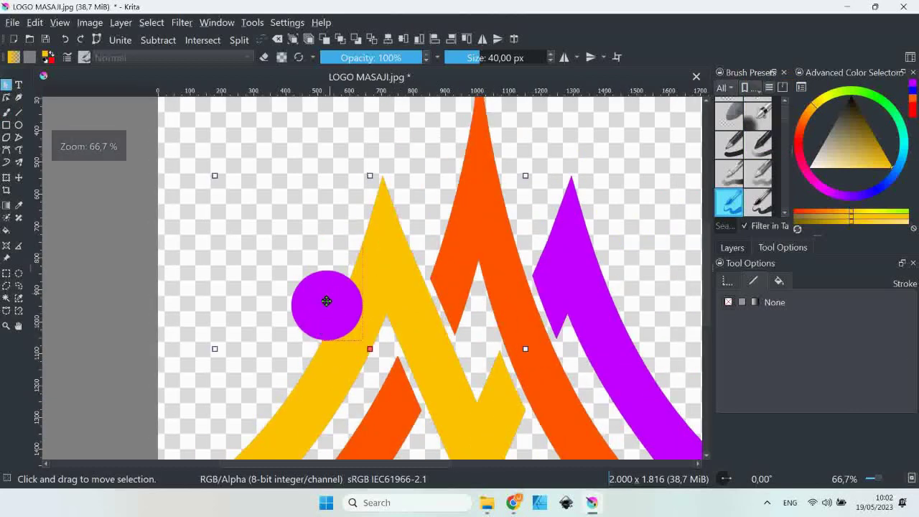
pyautogui.click(328, 294)
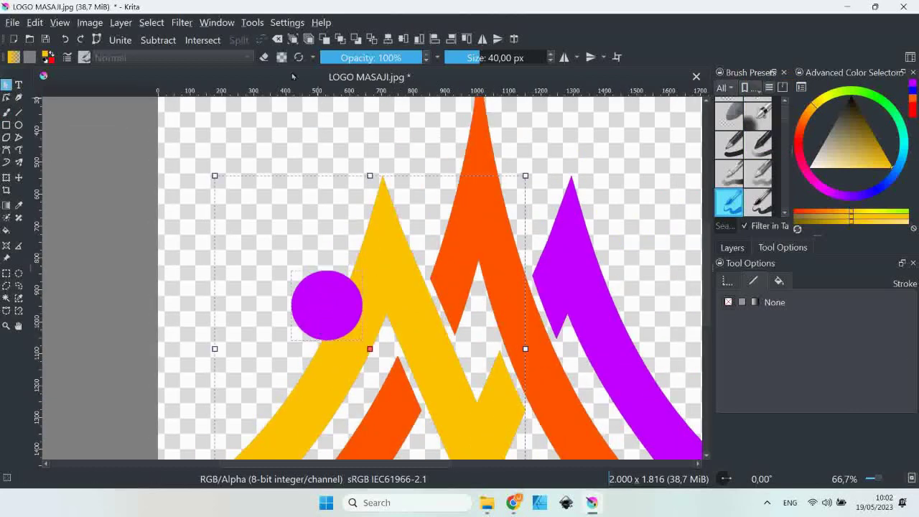
pyautogui.rightClick(309, 293)
pyautogui.moveTo(365, 335)
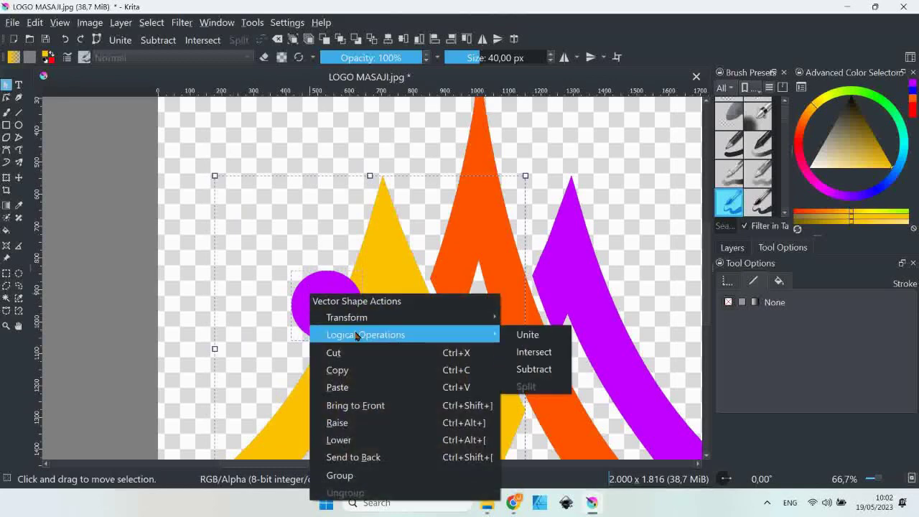
pyautogui.click(535, 372)
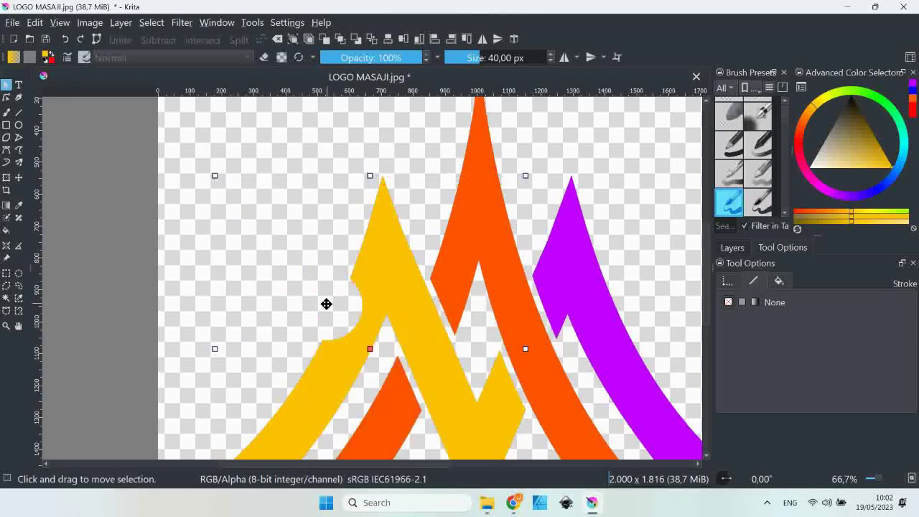
pyautogui.scroll(4, 333, 337)
pyautogui.scroll(-3, 416, 295)
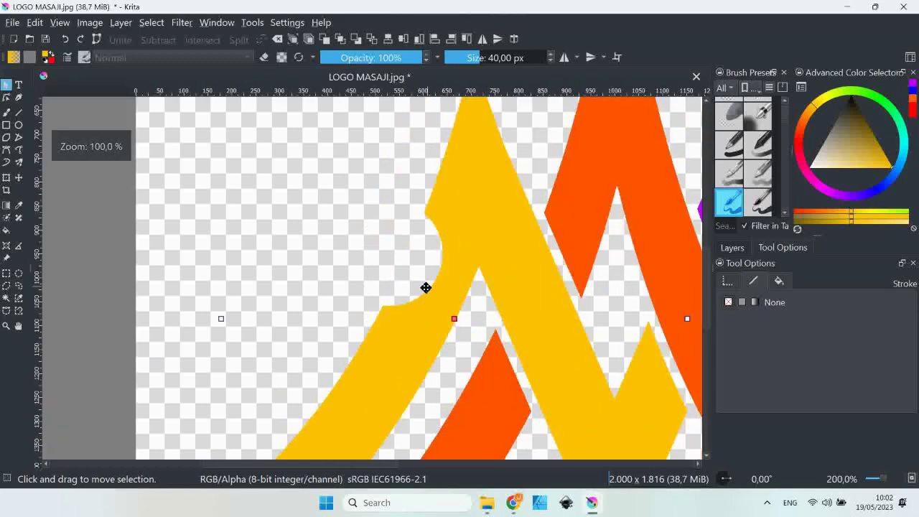
pyautogui.scroll(-1, 425, 287)
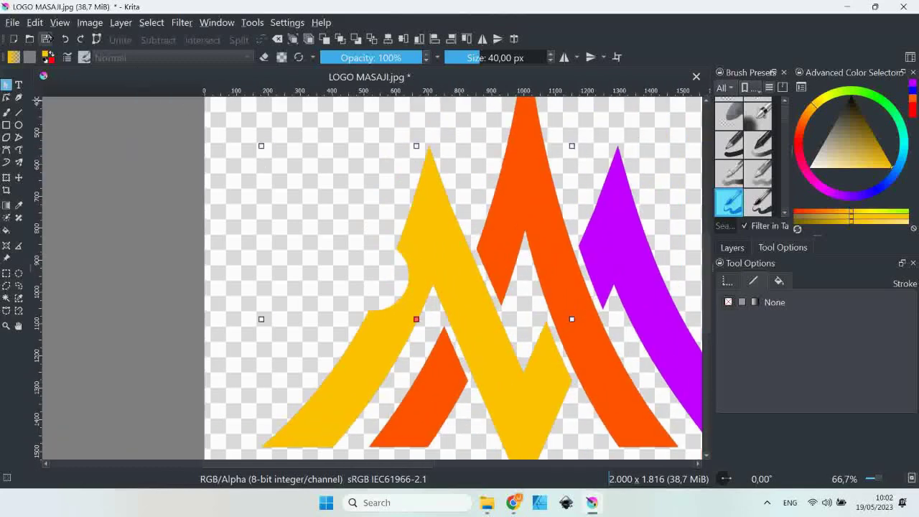
pyautogui.click(65, 40)
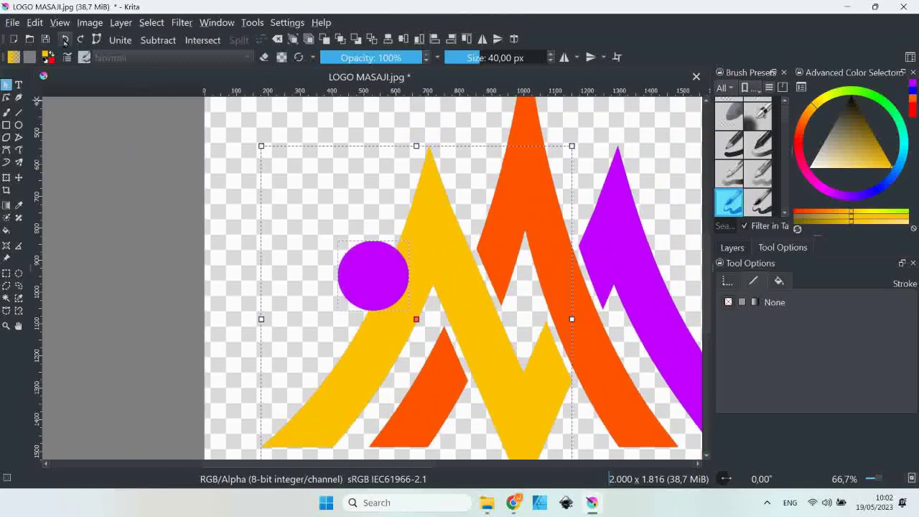
# Undo the yellow recolouring and the circle, then clear the selection
pyautogui.click(65, 40)
pyautogui.click(64, 40)
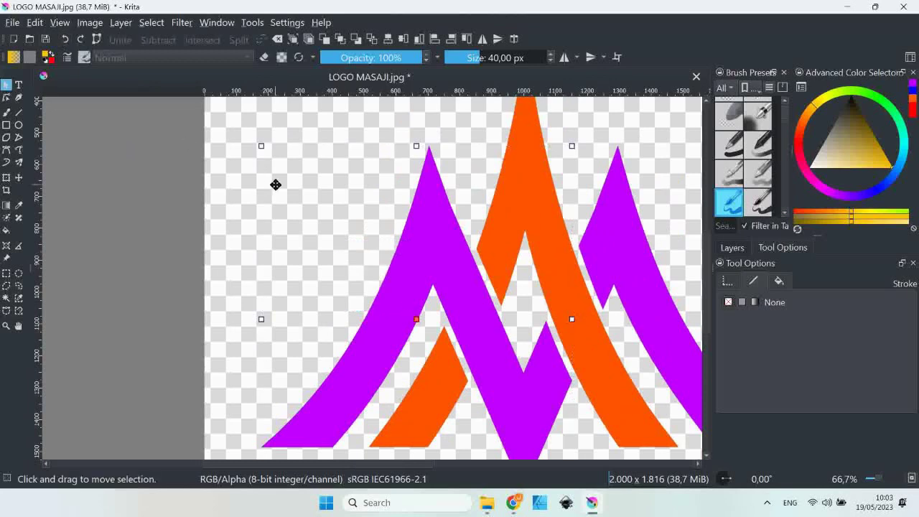
pyautogui.scroll(-2, 188, 185)
pyautogui.moveTo(297, 184); pyautogui.dragTo(287, 222)
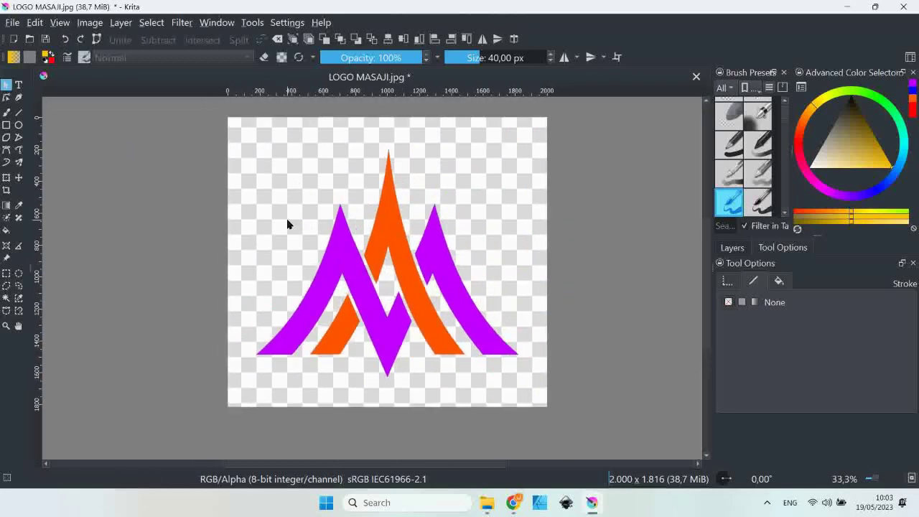
# Turn the large orange stroke and small orange piece blue
pyautogui.click(391, 209)
pyautogui.keyDown('shift'); pyautogui.click(340, 335); pyautogui.keyUp('shift')
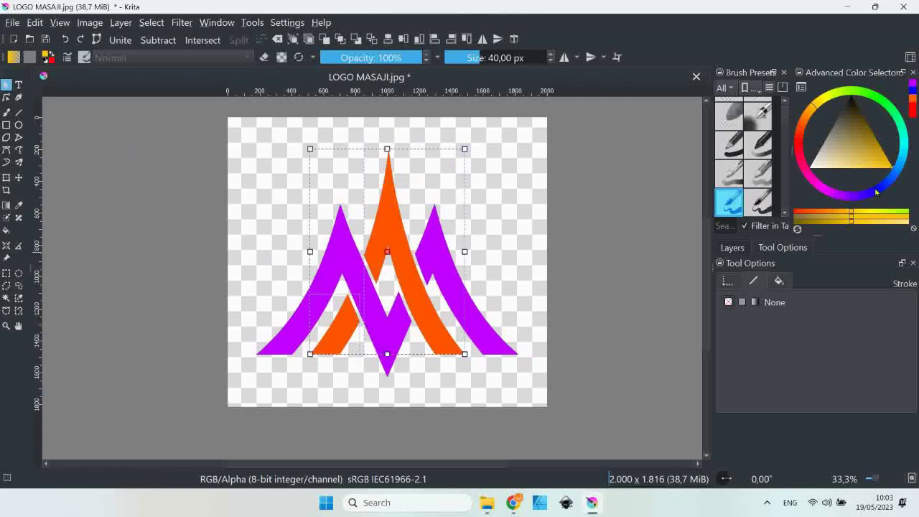
pyautogui.click(876, 191)
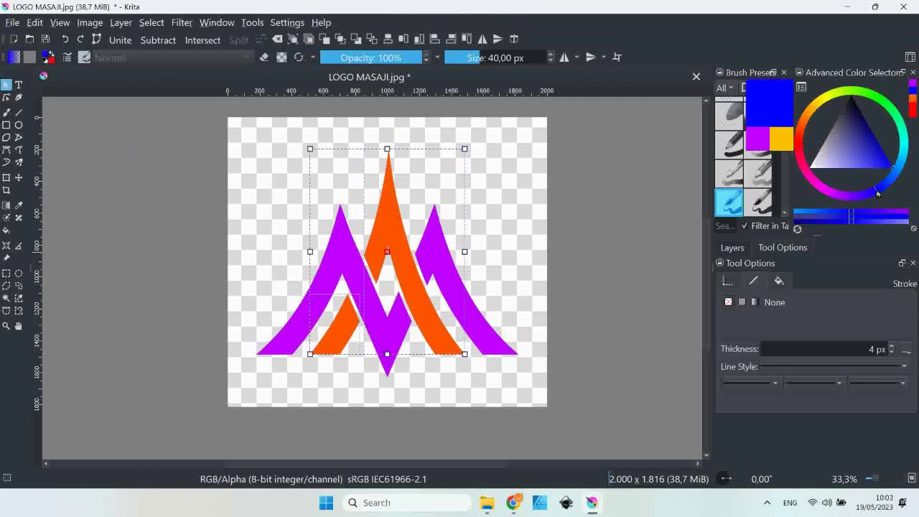
pyautogui.click(476, 216)
# Turn both purple peaks red, then deselect all shapes
pyautogui.click(447, 268)
pyautogui.keyDown('shift'); pyautogui.click(346, 254); pyautogui.keyUp('shift')
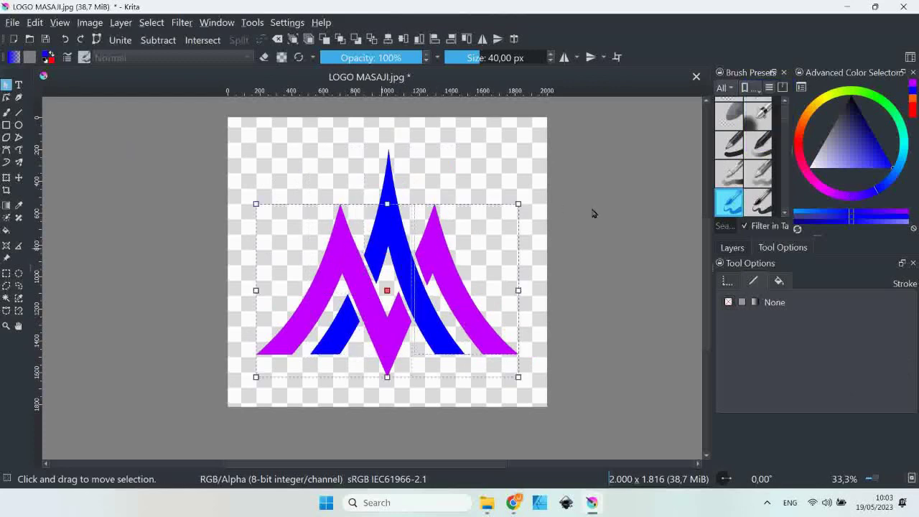
pyautogui.click(801, 142)
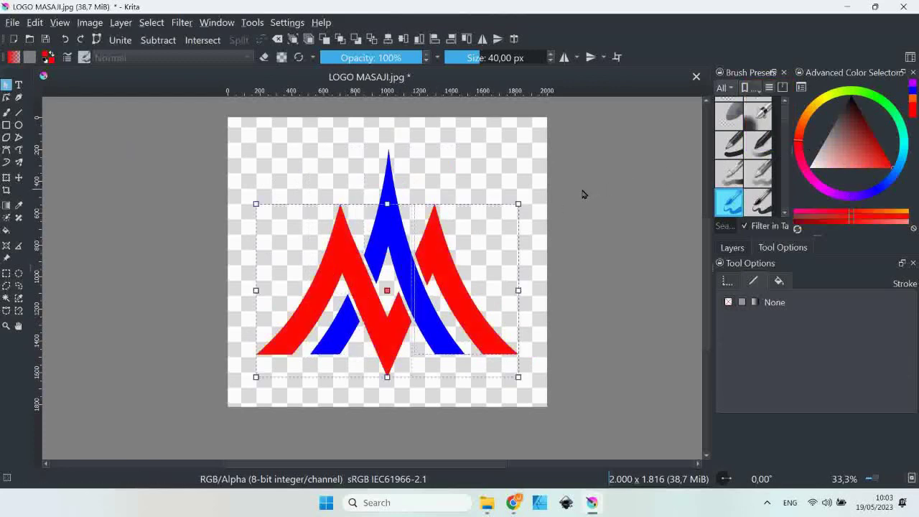
pyautogui.click(472, 157)
# Select every red and blue logo shape, combine them into a single group, then deselect
pyautogui.moveTo(241, 144); pyautogui.dragTo(558, 385)
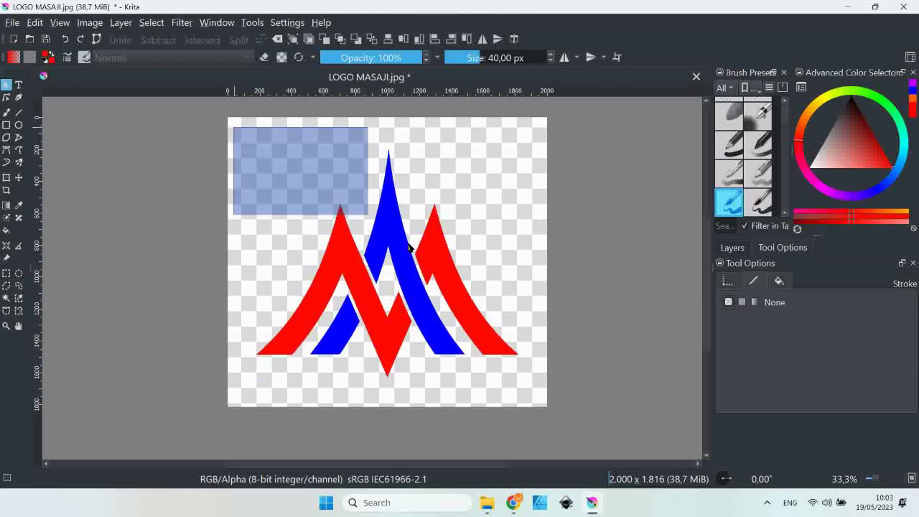
pyautogui.rightClick(406, 254)
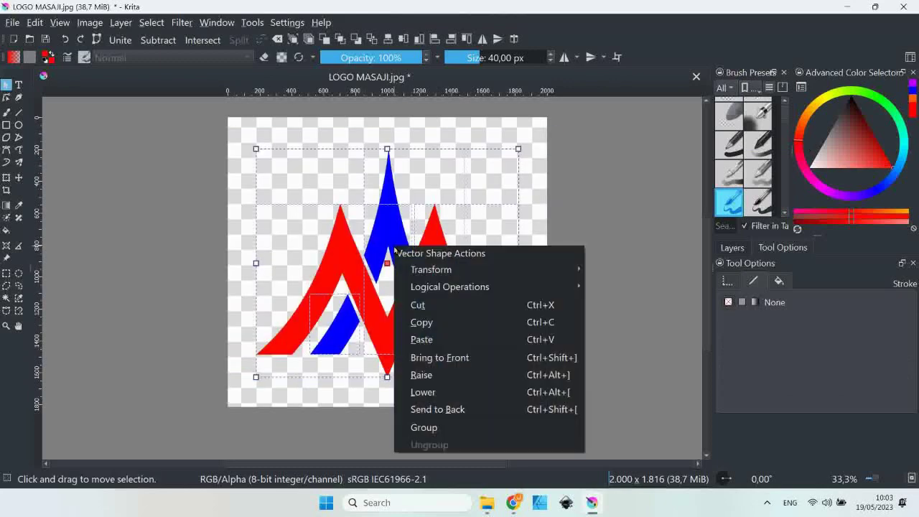
pyautogui.click(419, 426)
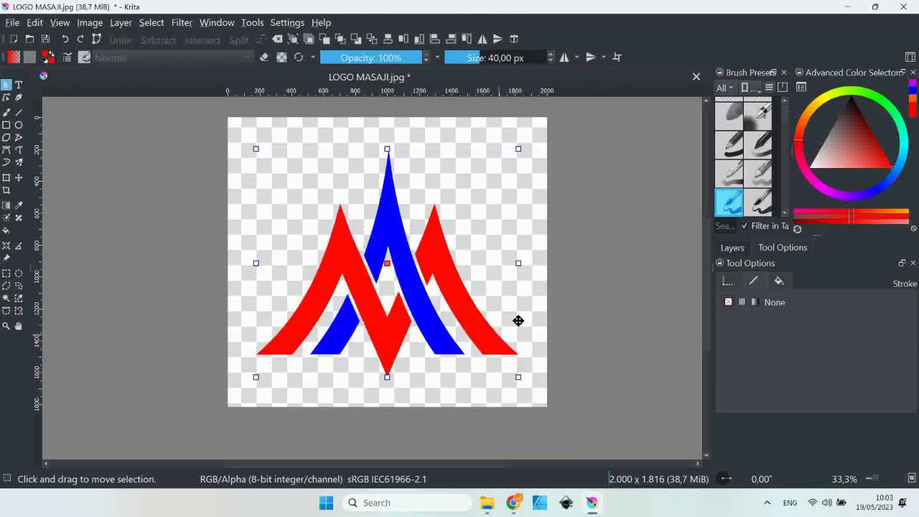
pyautogui.hotkey('ctrl', 'shift', 'a')
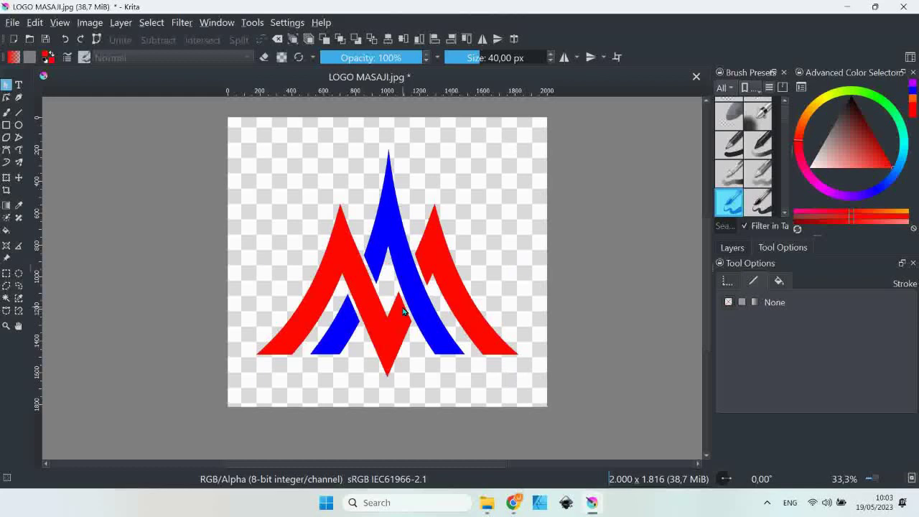